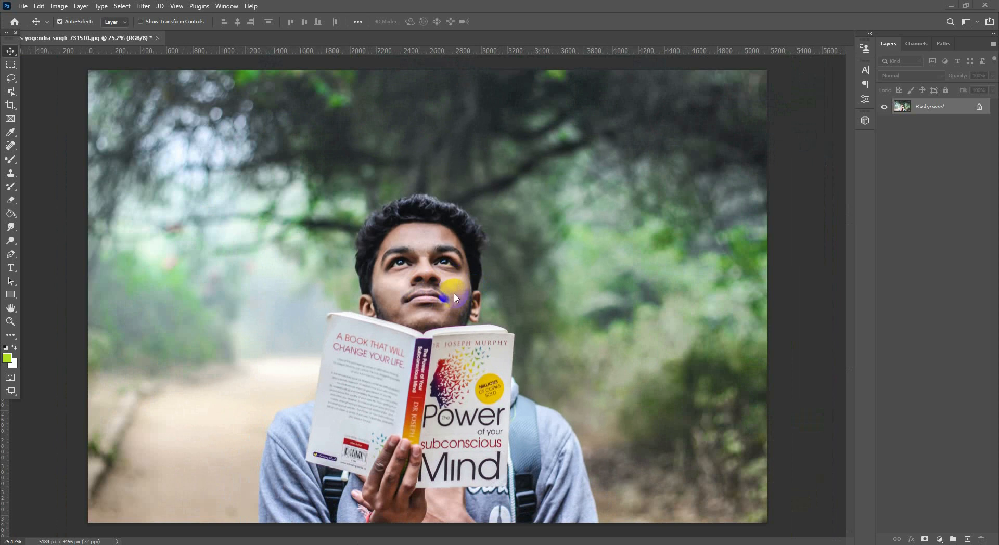
# Crop both sides of the photo to 3819 x 3456 px, keeping the man with the book centred.
pyautogui.scroll(1, 467, 257)
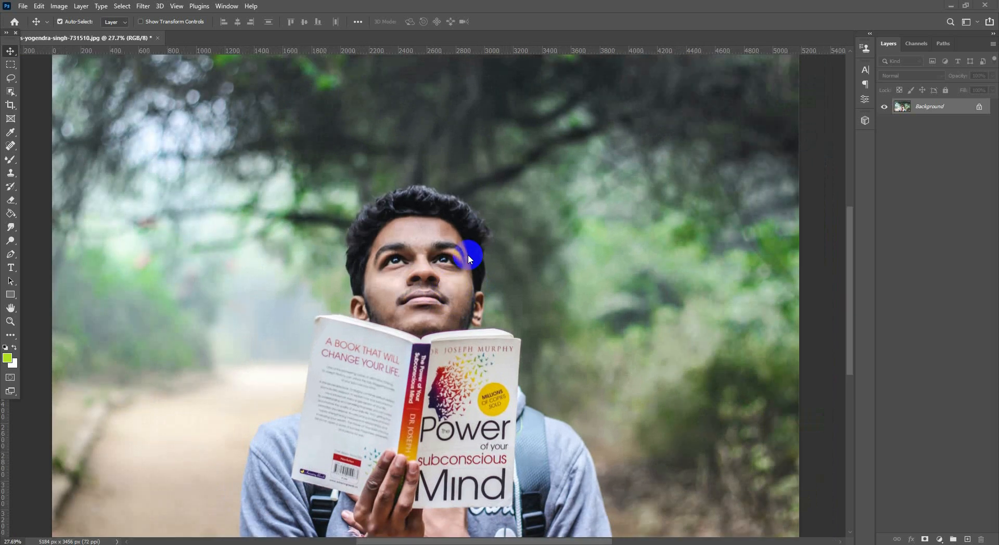
pyautogui.scroll(-2, 464, 237)
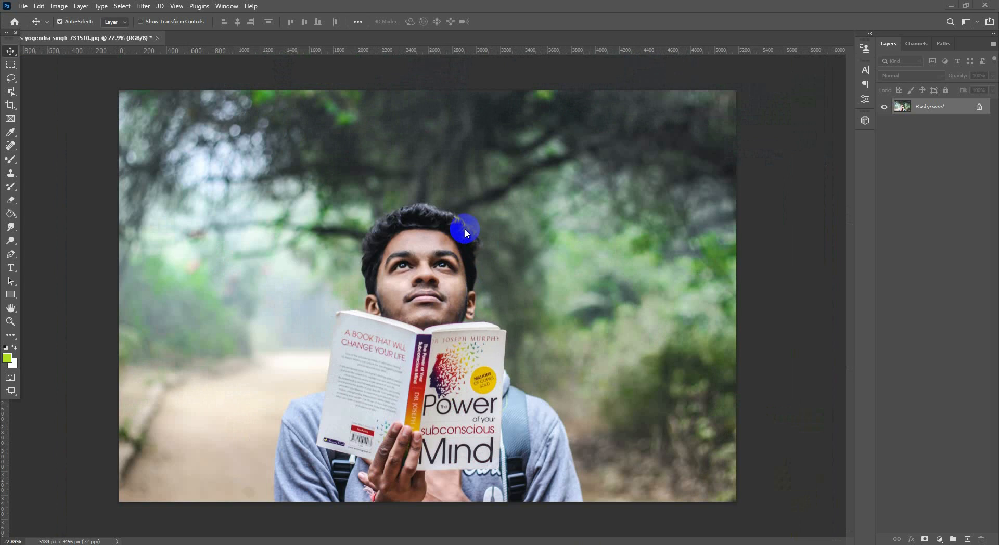
pyautogui.scroll(1, 468, 226)
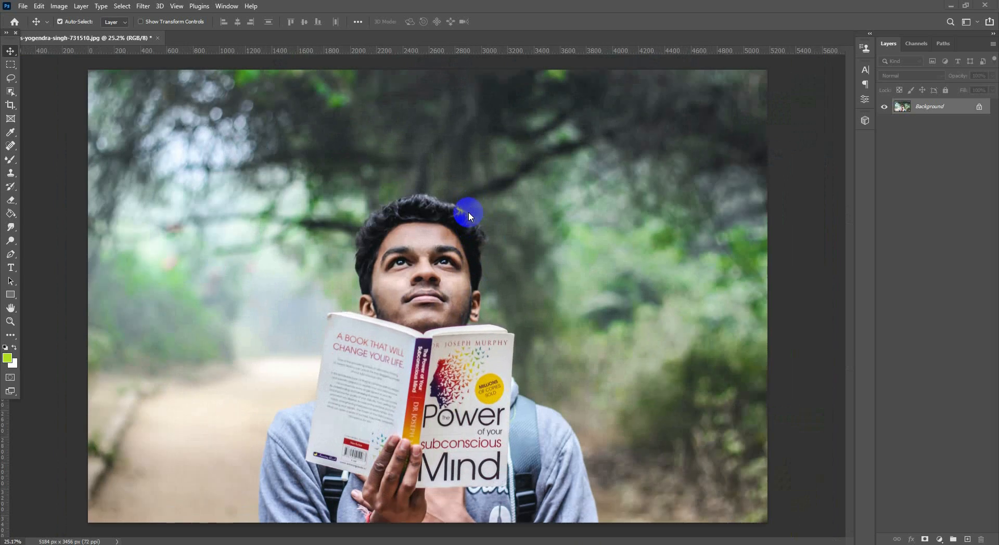
pyautogui.click(10, 105)
pyautogui.moveTo(87, 296); pyautogui.dragTo(130, 299)
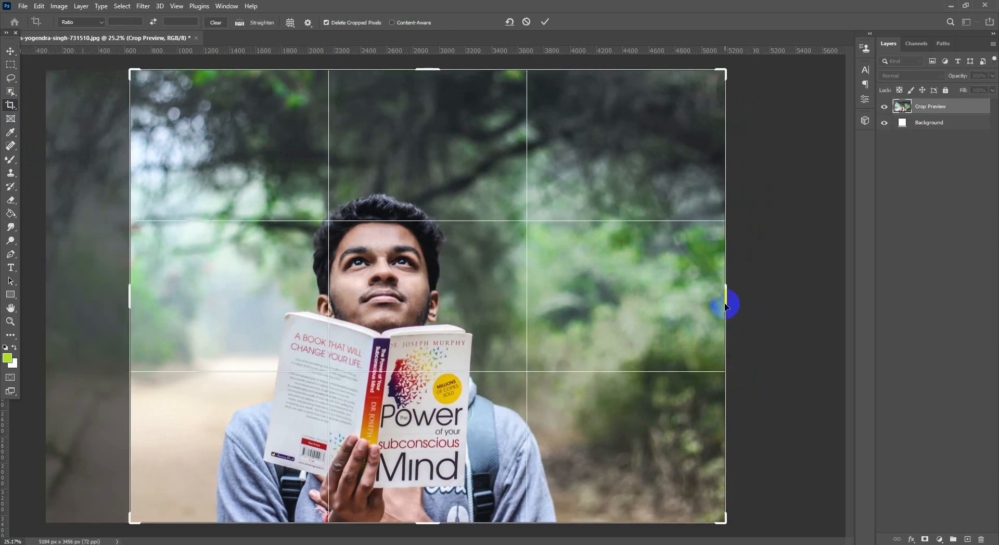
pyautogui.moveTo(727, 305); pyautogui.dragTo(671, 315)
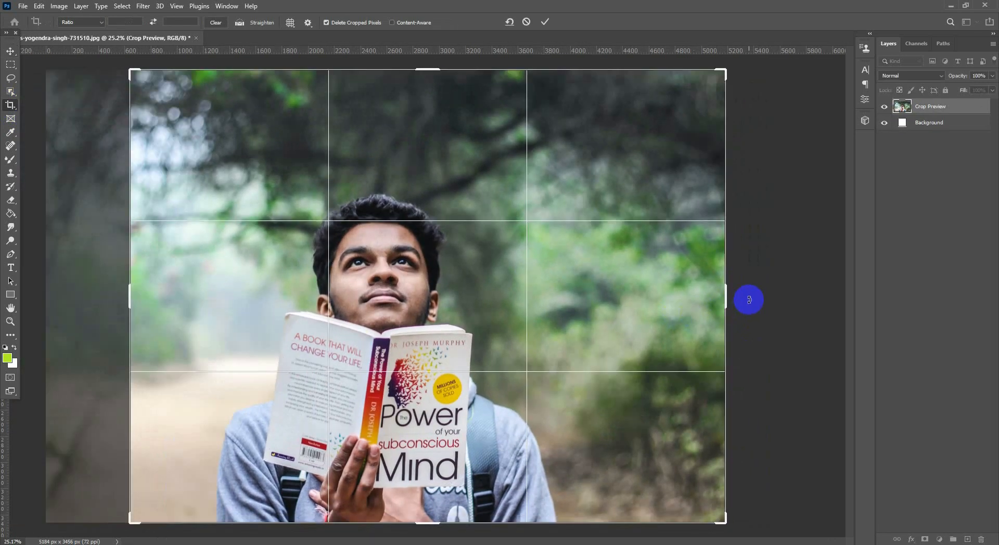
pyautogui.moveTo(731, 298); pyautogui.dragTo(677, 303)
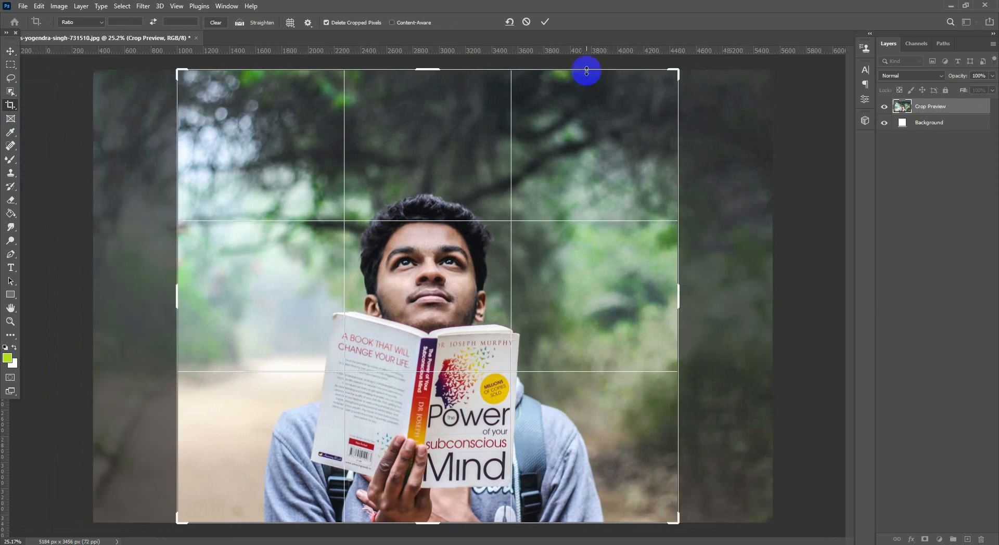
pyautogui.click(545, 25)
pyautogui.click(11, 51)
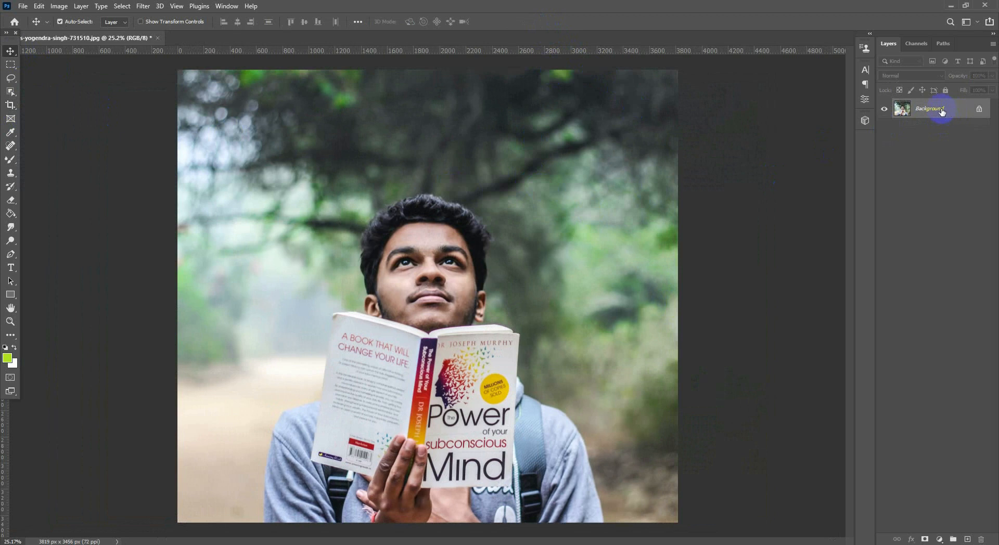
# Duplicate the Background layer.
pyautogui.rightClick(906, 109)
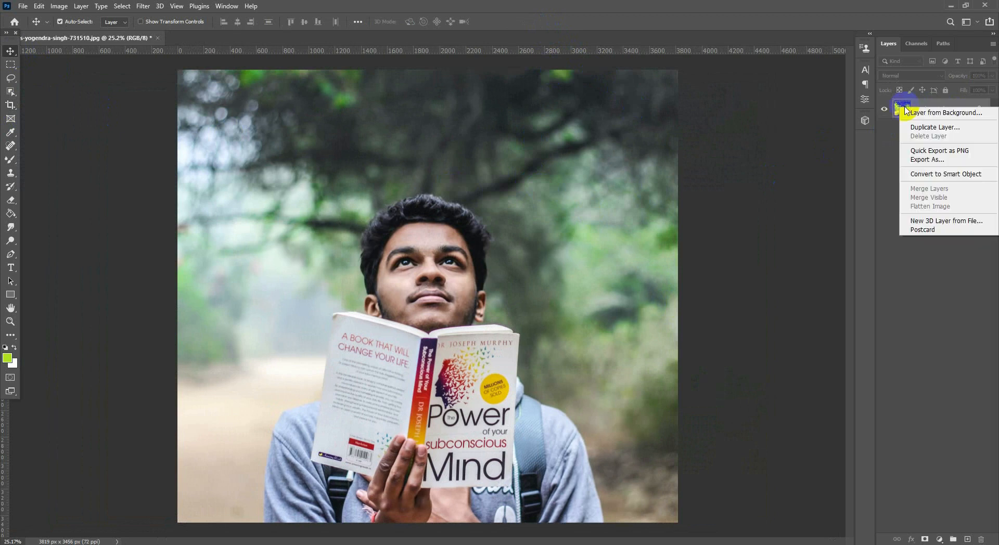
pyautogui.click(947, 103)
pyautogui.moveTo(958, 108); pyautogui.dragTo(969, 536)
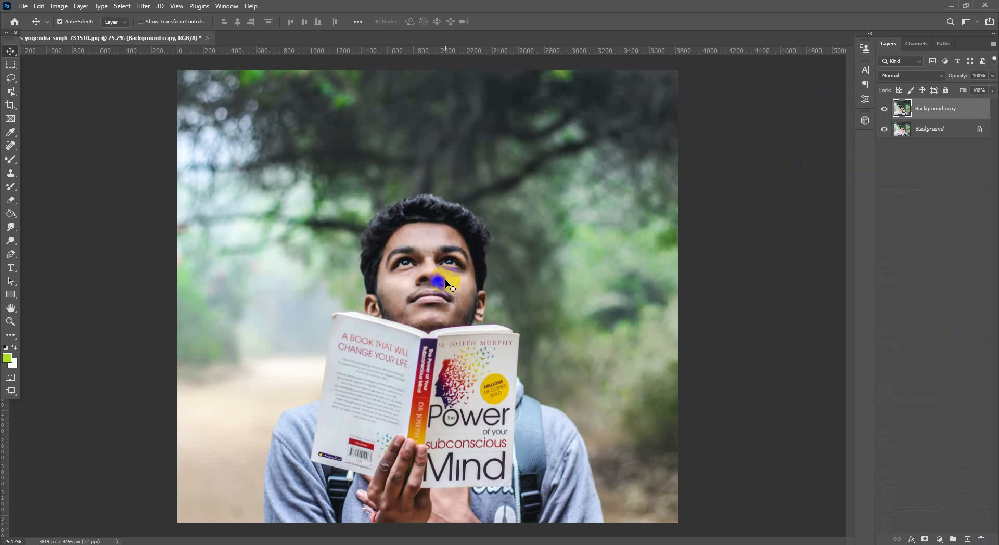
# Examine the man's face up close for uneven skin and blemishes.
pyautogui.scroll(3, 424, 244)
pyautogui.scroll(2, 415, 217)
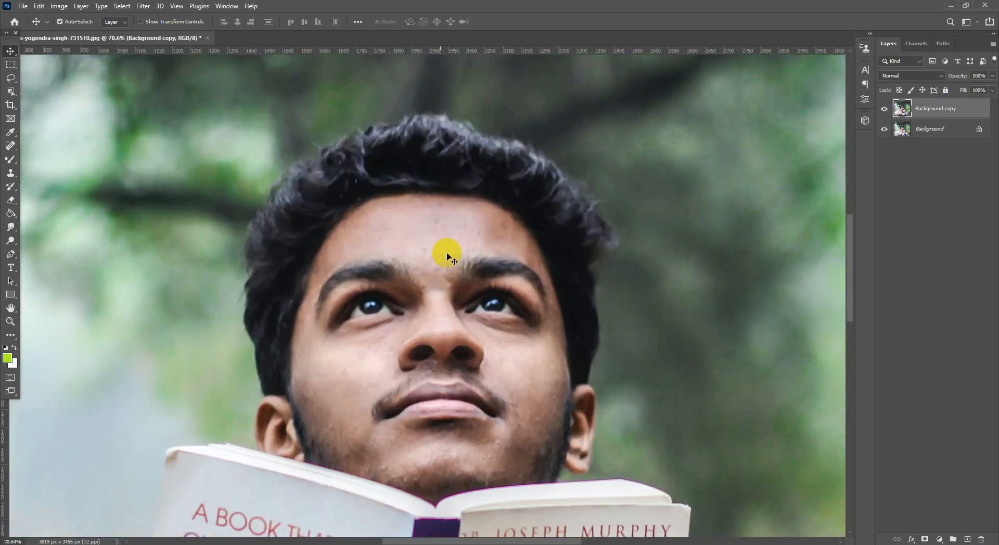
pyautogui.click(428, 353)
pyautogui.click(377, 283)
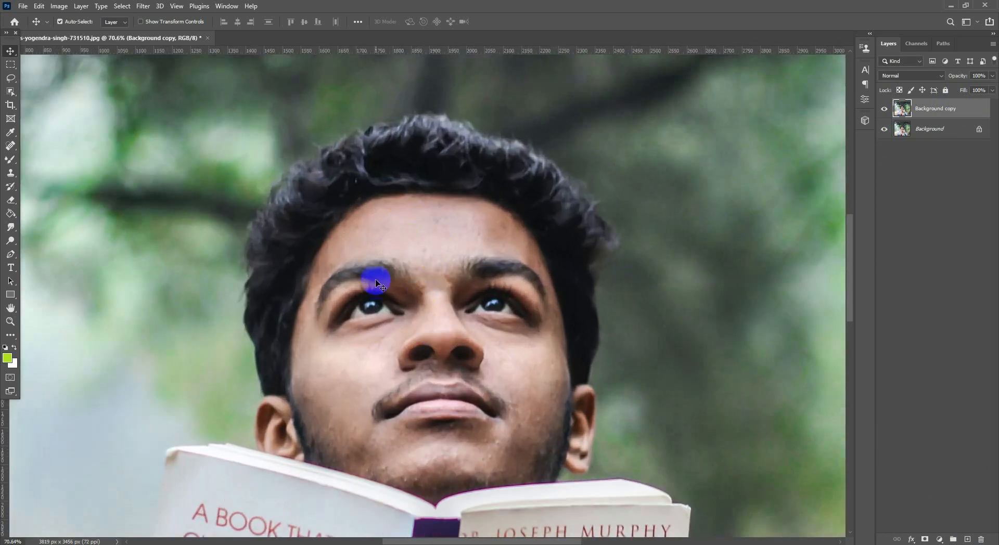
pyautogui.click(461, 399)
pyautogui.click(430, 354)
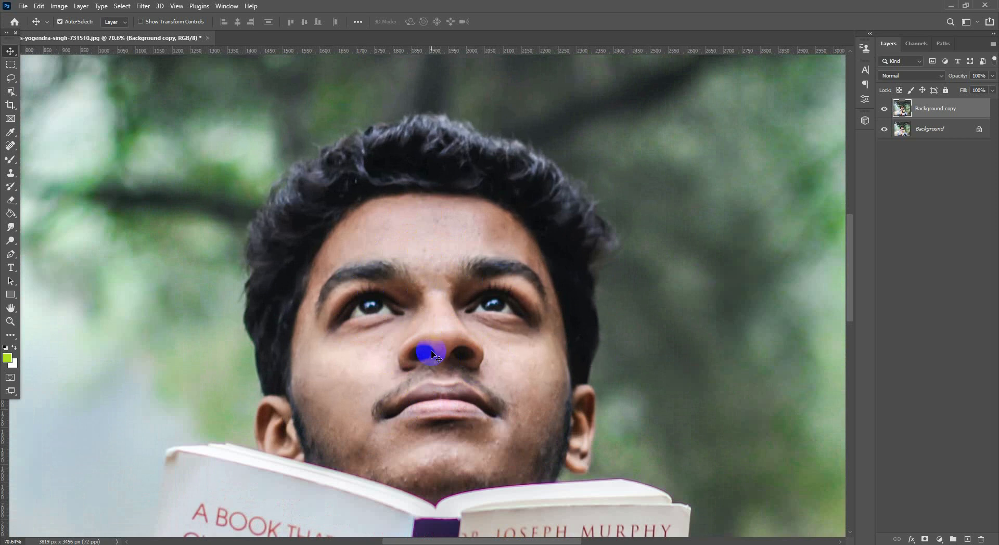
pyautogui.click(430, 350)
pyautogui.click(353, 304)
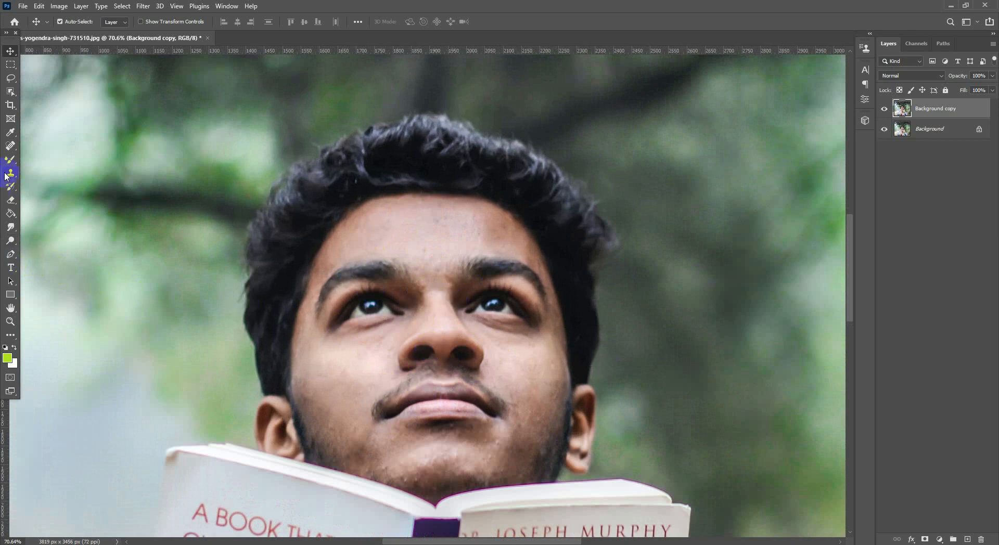
# Smooth the forehead skin with a 100 px Mixer Brush at Wet 25%, Load 75%, Mix 90% and Flow 100%.
pyautogui.moveTo(10, 165)
pyautogui.mouseDown()
pyautogui.moveTo(56, 167)
pyautogui.moveTo(50, 192)
pyautogui.moveTo(77, 192)
pyautogui.mouseUp()
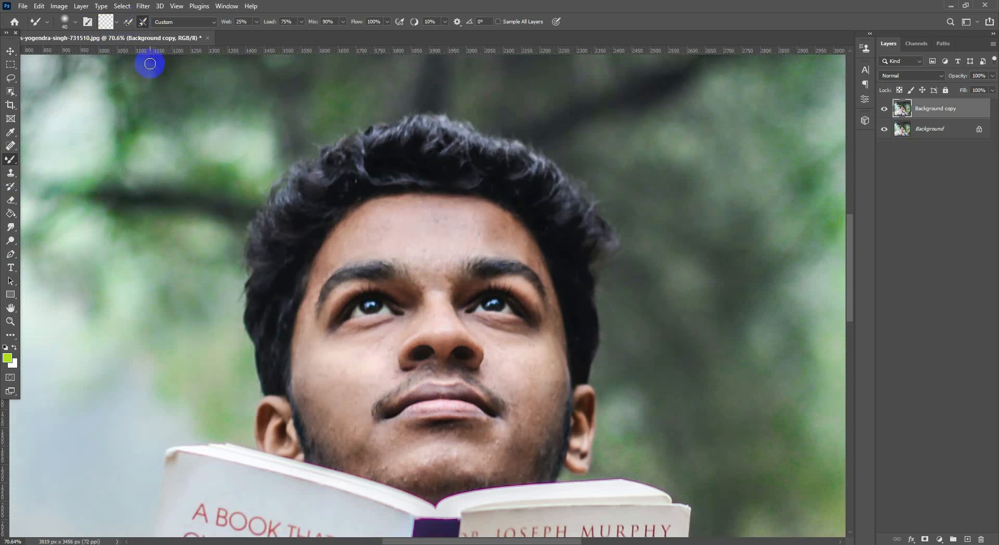
pyautogui.click(130, 23)
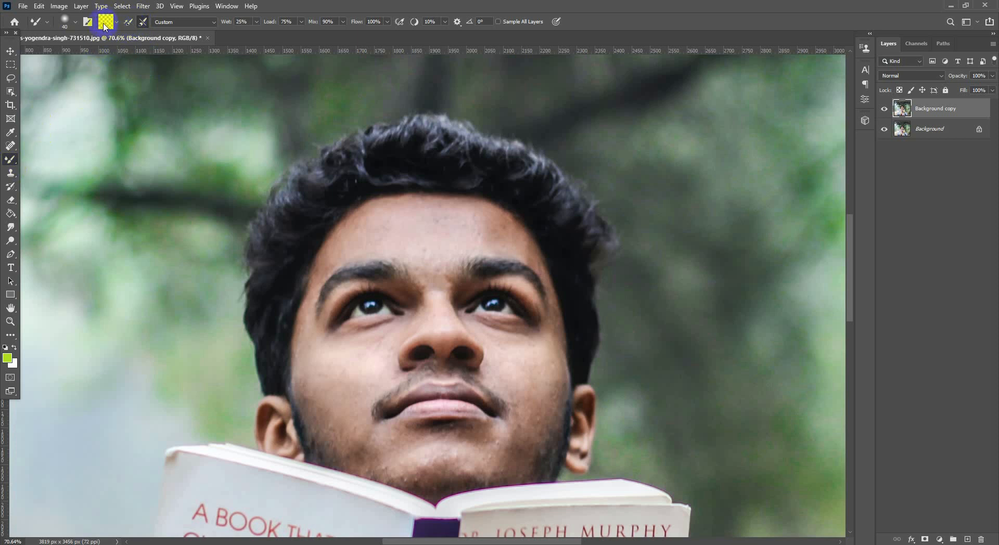
pyautogui.moveTo(229, 25)
pyautogui.mouseDown()
pyautogui.moveTo(220, 26)
pyautogui.moveTo(240, 26)
pyautogui.mouseUp()
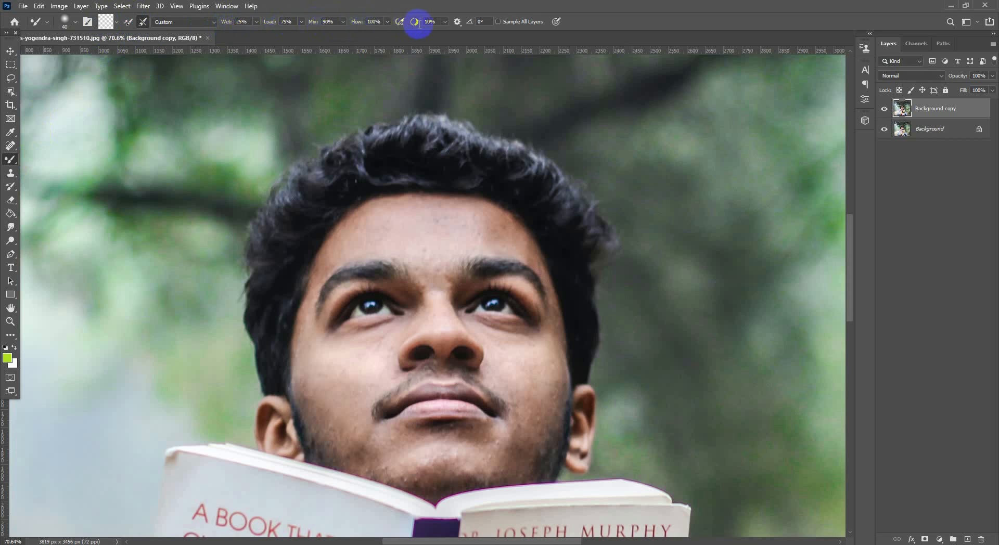
pyautogui.scroll(3, 408, 267)
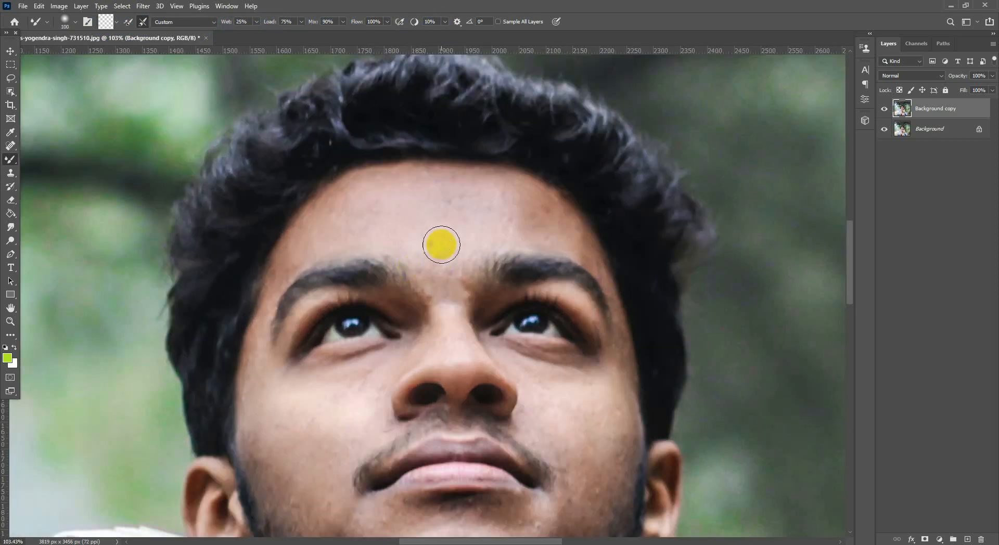
pyautogui.moveTo(446, 225)
pyautogui.mouseDown()
pyautogui.moveTo(446, 210)
pyautogui.moveTo(458, 220)
pyautogui.moveTo(508, 199)
pyautogui.moveTo(430, 200)
pyautogui.moveTo(424, 232)
pyautogui.moveTo(446, 298)
pyautogui.moveTo(442, 263)
pyautogui.moveTo(382, 210)
pyautogui.moveTo(377, 188)
pyautogui.moveTo(350, 226)
pyautogui.moveTo(325, 225)
pyautogui.moveTo(341, 232)
pyautogui.moveTo(370, 216)
pyautogui.moveTo(491, 200)
pyautogui.moveTo(543, 210)
pyautogui.mouseUp()
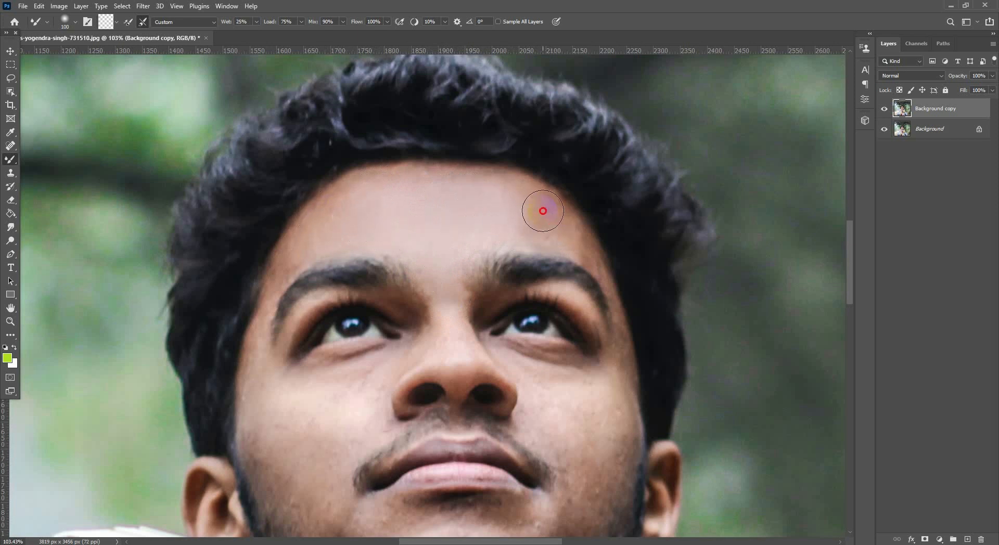
# Blend the skin on both cheeks and the chin with the 100 px Mixer Brush.
pyautogui.scroll(-1, 448, 241)
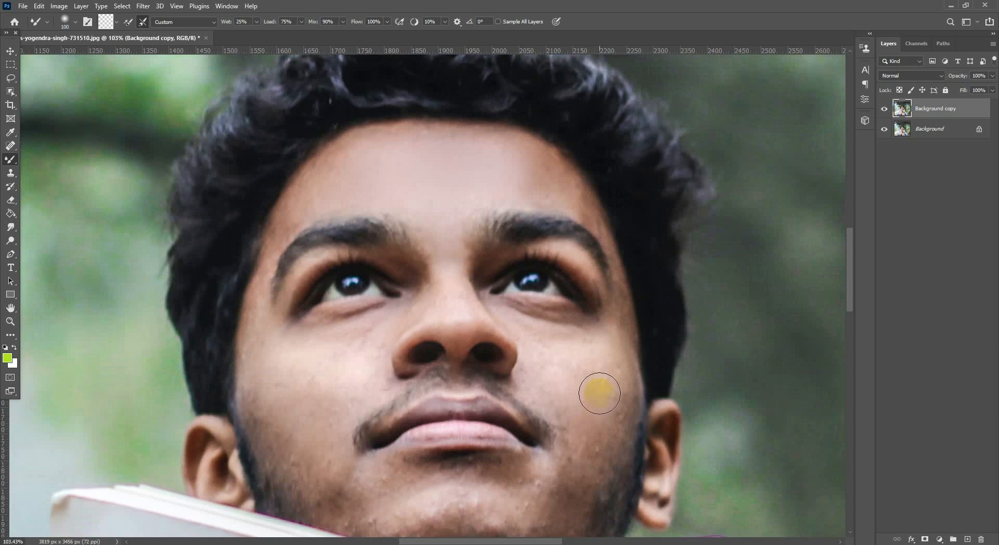
pyautogui.moveTo(596, 392)
pyautogui.mouseDown()
pyautogui.moveTo(549, 337)
pyautogui.moveTo(602, 337)
pyautogui.mouseUp()
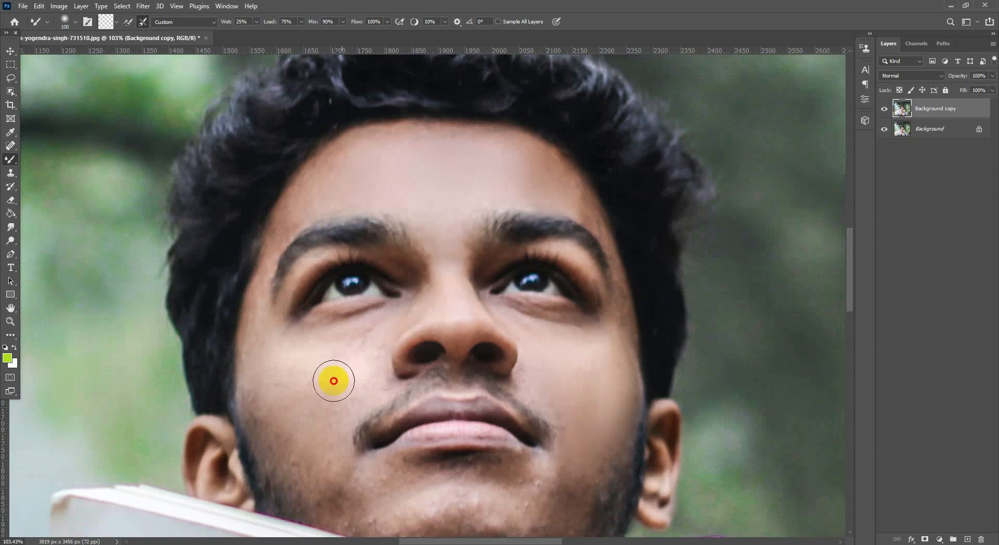
pyautogui.scroll(-2, 292, 391)
pyautogui.moveTo(334, 382)
pyautogui.mouseDown()
pyautogui.moveTo(269, 404)
pyautogui.moveTo(351, 323)
pyautogui.moveTo(279, 263)
pyautogui.moveTo(314, 375)
pyautogui.moveTo(321, 326)
pyautogui.moveTo(392, 396)
pyautogui.moveTo(404, 432)
pyautogui.moveTo(457, 436)
pyautogui.moveTo(422, 452)
pyautogui.moveTo(520, 409)
pyautogui.moveTo(582, 352)
pyautogui.moveTo(579, 289)
pyautogui.mouseUp()
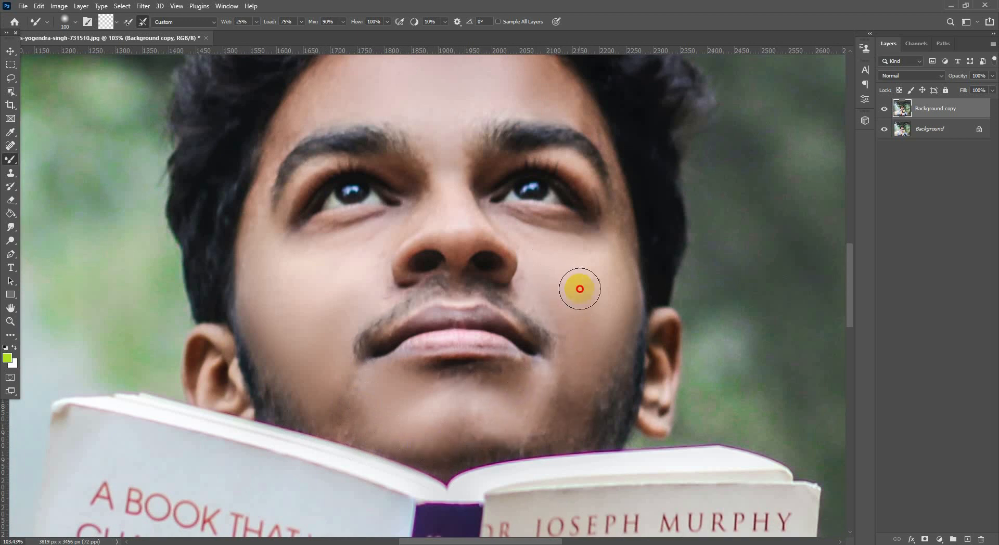
# Reduce the brush to 45 px and smooth the skin around both eyes and along the temples.
pyautogui.scroll(2, 468, 270)
pyautogui.scroll(3, 458, 260)
pyautogui.press('[')
pyautogui.press('[')
pyautogui.press('[')
pyautogui.press('[')
pyautogui.press('[')
pyautogui.press('[')
pyautogui.moveTo(343, 311)
pyautogui.mouseDown()
pyautogui.moveTo(245, 308)
pyautogui.moveTo(226, 251)
pyautogui.mouseUp()
pyautogui.moveTo(687, 280); pyautogui.dragTo(654, 245)
pyautogui.moveTo(604, 143)
pyautogui.mouseDown()
pyautogui.moveTo(660, 155)
pyautogui.moveTo(684, 304)
pyautogui.mouseUp()
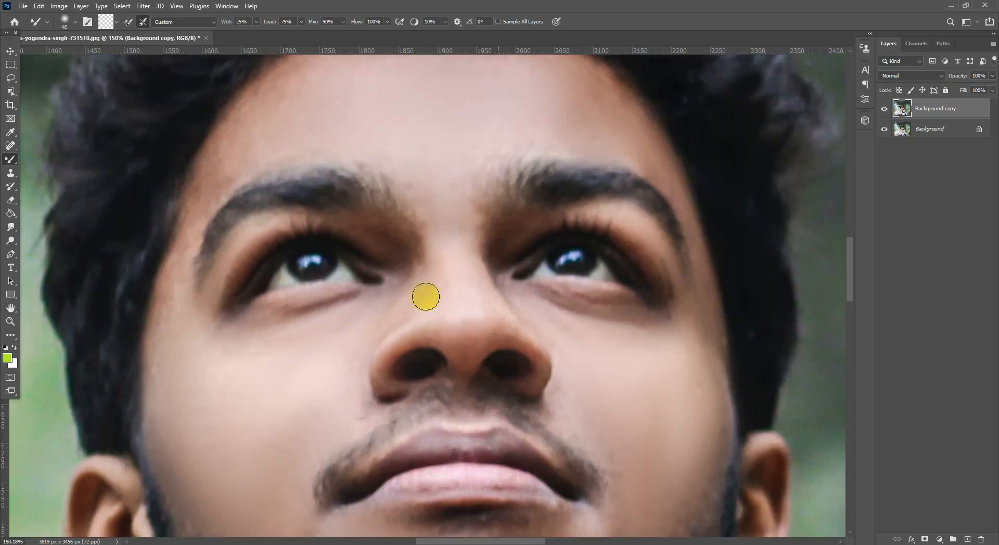
# Smooth the nose, the skin around the eyebrows and the area above the upper lip with the 45 px brush.
pyautogui.moveTo(426, 297); pyautogui.dragTo(261, 114)
pyautogui.moveTo(187, 235); pyautogui.dragTo(228, 177)
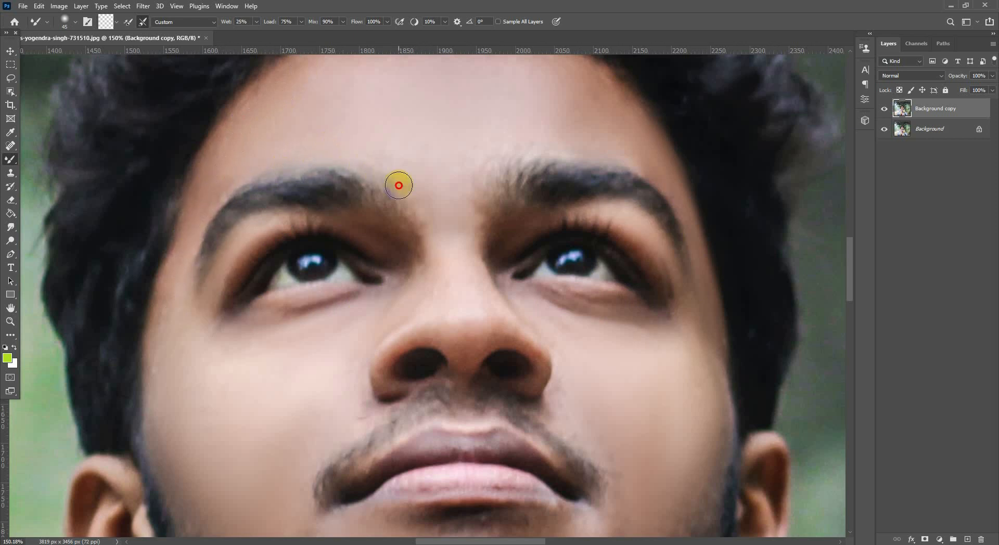
pyautogui.moveTo(435, 253); pyautogui.dragTo(467, 362)
pyautogui.moveTo(538, 363); pyautogui.dragTo(534, 385)
pyautogui.moveTo(399, 356)
pyautogui.mouseDown()
pyautogui.moveTo(419, 404)
pyautogui.moveTo(511, 422)
pyautogui.mouseUp()
# Enlarge the brush to 80 px and even out the skin on the lower face.
pyautogui.scroll(-1, 400, 391)
pyautogui.scroll(-5, 513, 424)
pyautogui.scroll(5, 546, 452)
pyautogui.press(']')
pyautogui.press(']')
pyautogui.press(']')
pyautogui.press(']')
pyautogui.moveTo(582, 363)
pyautogui.mouseDown()
pyautogui.moveTo(530, 454)
pyautogui.moveTo(408, 419)
pyautogui.mouseUp()
pyautogui.scroll(-5, 497, 384)
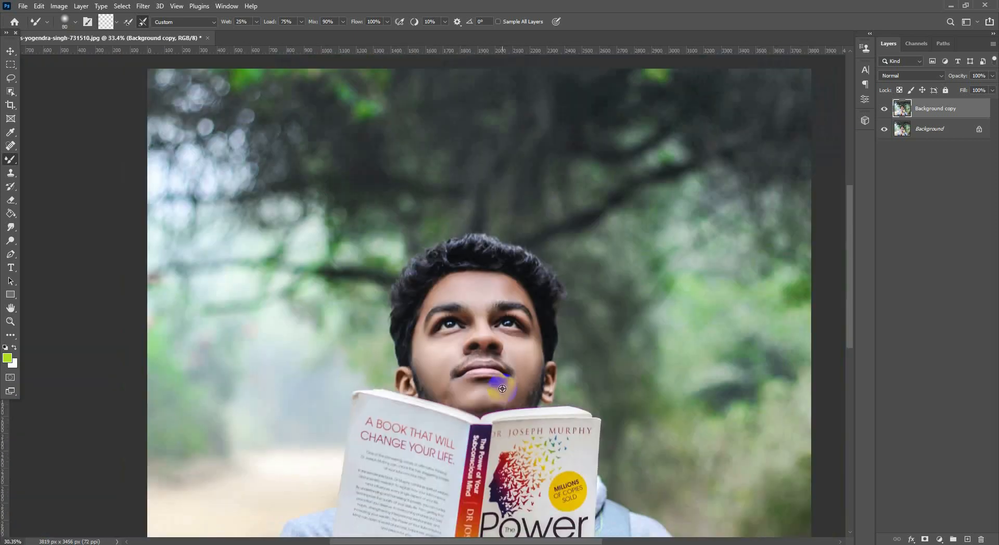
# Review the retouched face at several magnifications and compare it with the original by toggling the Background copy layer's visibility.
pyautogui.scroll(6, 444, 383)
pyautogui.scroll(-4, 423, 307)
pyautogui.scroll(4, 531, 273)
pyautogui.scroll(-7, 479, 293)
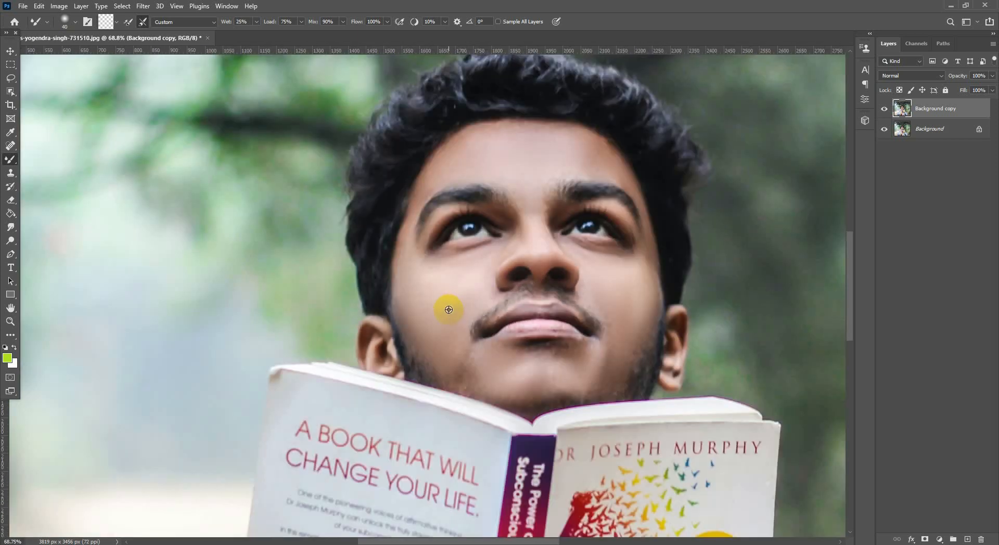
pyautogui.scroll(-4, 452, 323)
pyautogui.press('[')
pyautogui.press('[')
pyautogui.press('[')
pyautogui.press('[')
pyautogui.press('[')
pyautogui.scroll(-3, 465, 318)
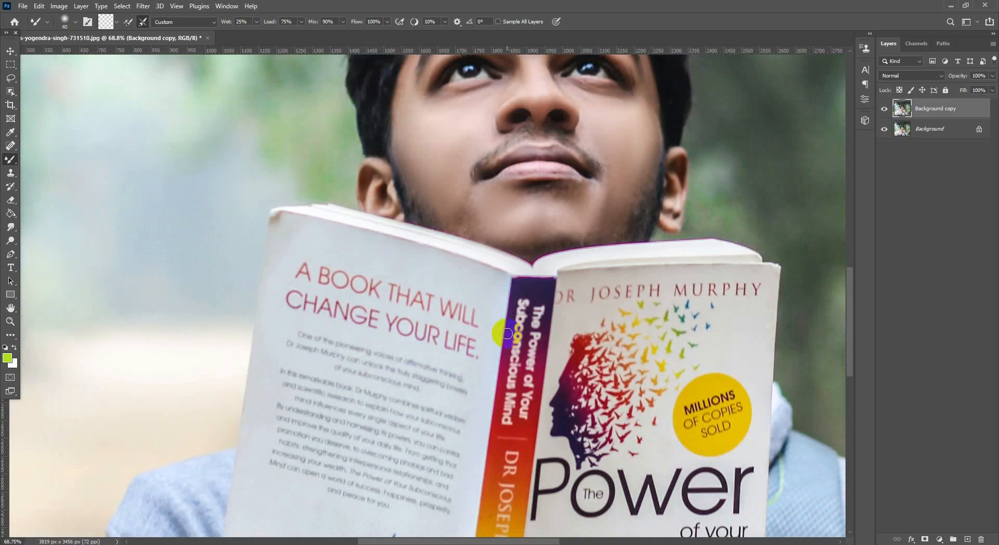
pyautogui.scroll(3, 518, 263)
pyautogui.scroll(-3, 488, 285)
pyautogui.scroll(-2, 488, 284)
pyautogui.scroll(2, 518, 238)
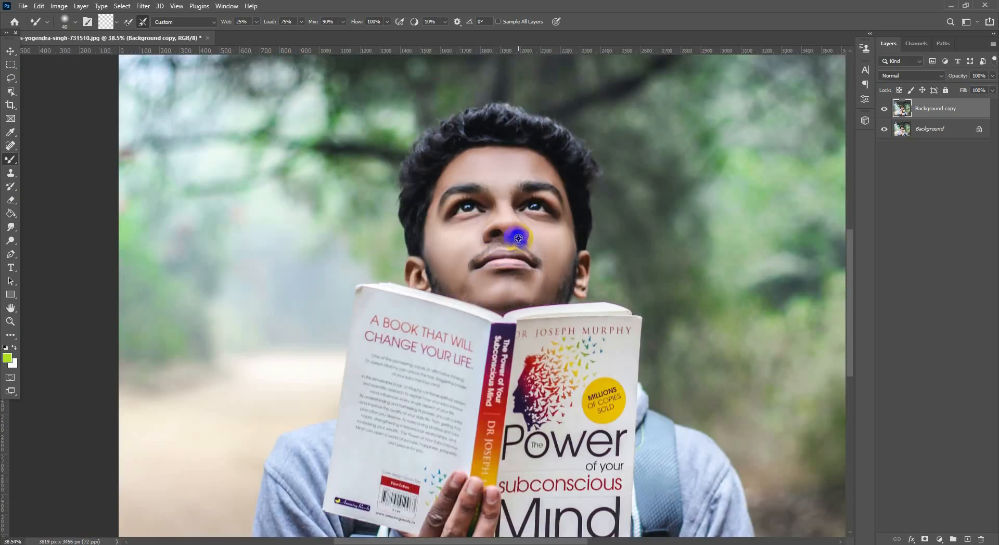
pyautogui.click(886, 109)
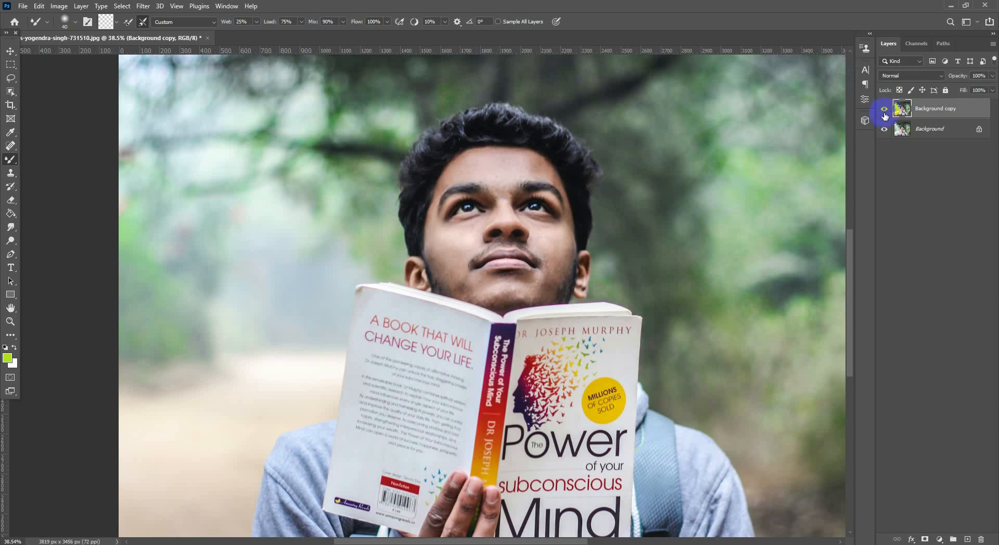
pyautogui.scroll(-3, 585, 223)
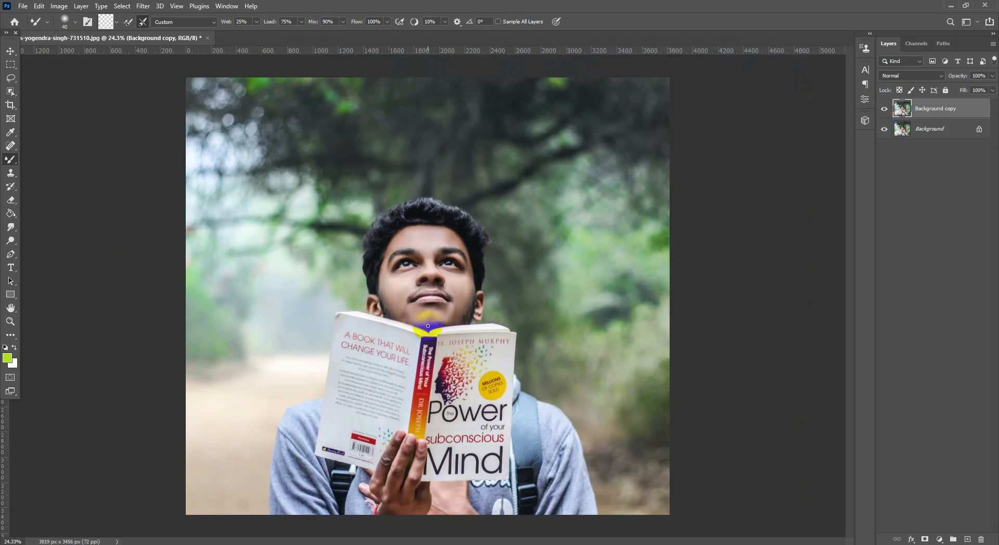
# Smooth the skin of the finger nearest the word Mind on the book cover with a 45 px Mixer Brush.
pyautogui.scroll(2, 399, 503)
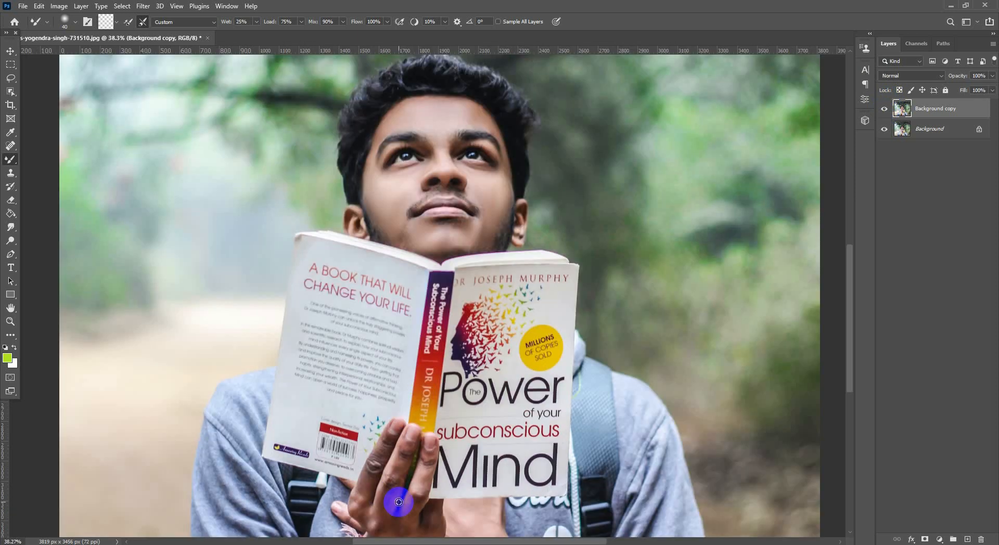
pyautogui.scroll(5, 398, 502)
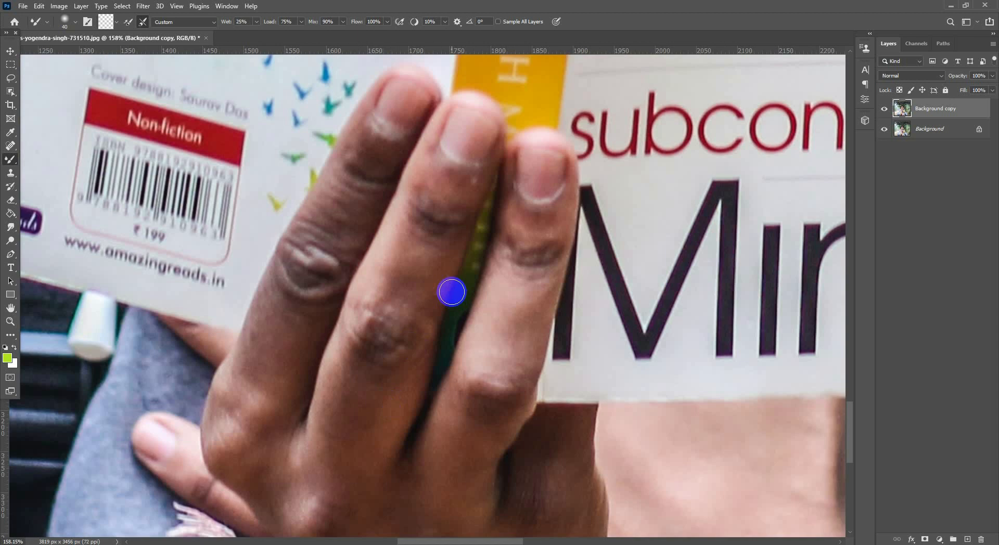
pyautogui.press(']')
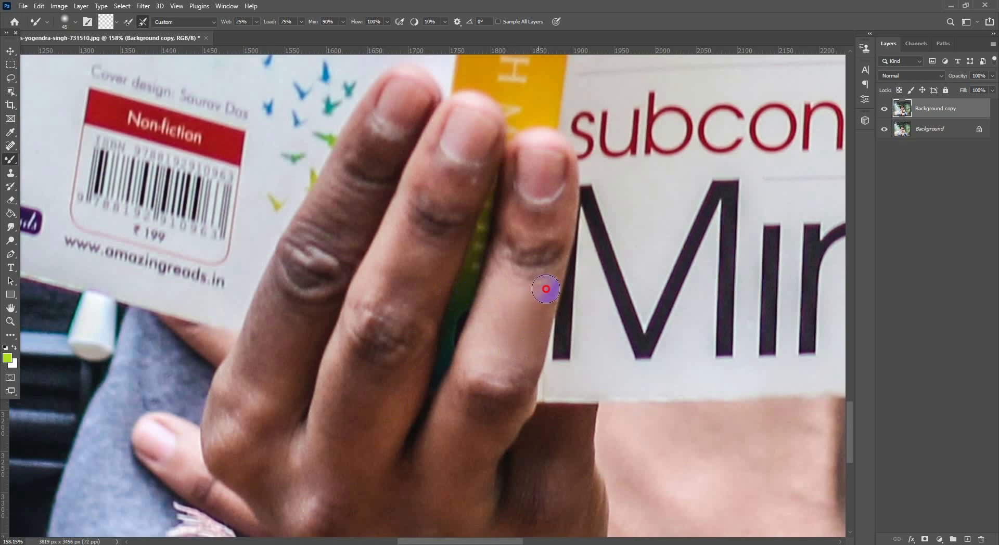
pyautogui.scroll(-2, 490, 353)
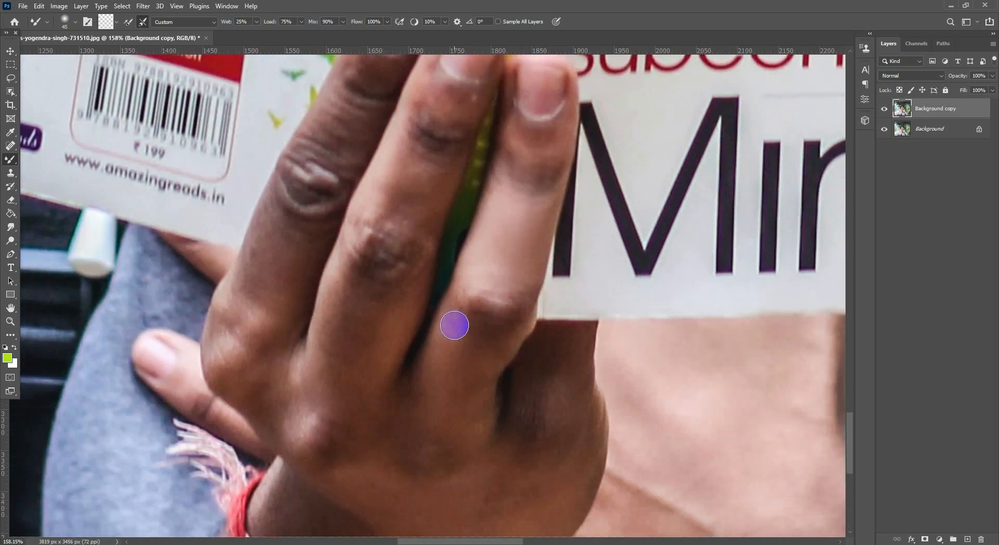
# Enlarge the Mixer Brush to 70 px and smooth the back of the hand and the finger knuckles.
pyautogui.press(']')
pyautogui.press(']')
pyautogui.press(']')
pyautogui.press(']')
pyautogui.press(']')
pyautogui.scroll(-2, 521, 372)
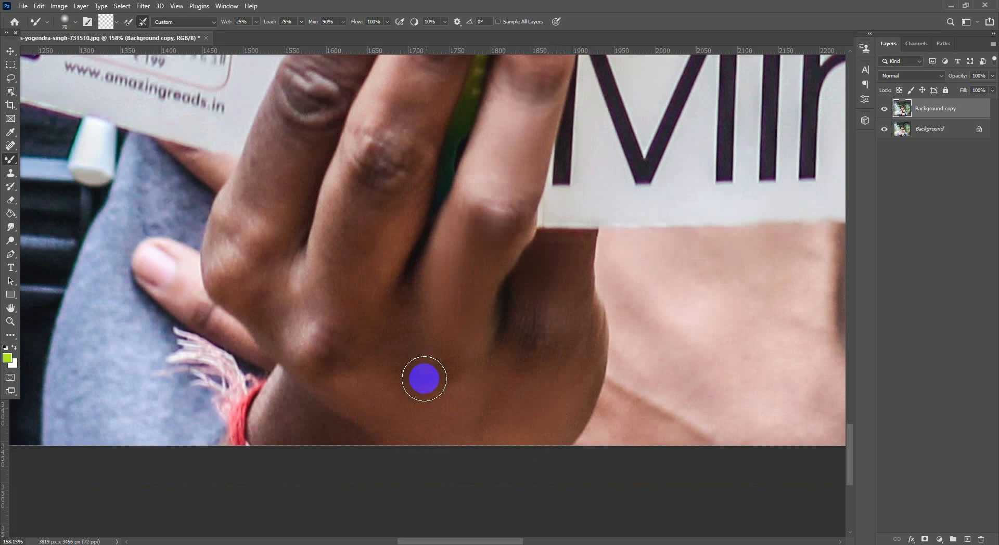
pyautogui.scroll(2, 420, 122)
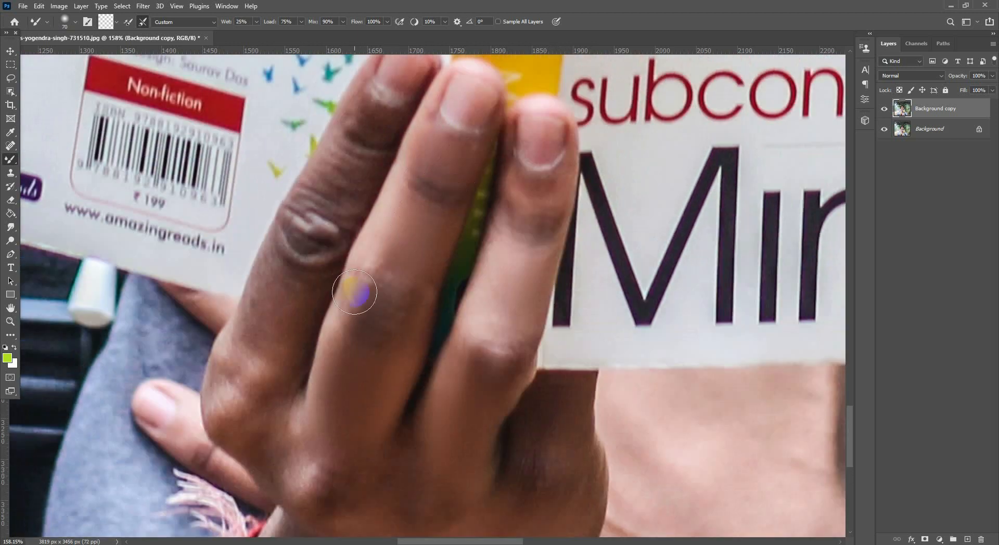
pyautogui.moveTo(319, 200)
pyautogui.mouseDown()
pyautogui.moveTo(312, 230)
pyautogui.moveTo(305, 223)
pyautogui.mouseUp()
# Smooth the lower knuckles and the skin toward the wrist beside the red bracelet with the 70 px brush.
pyautogui.scroll(-3, 327, 421)
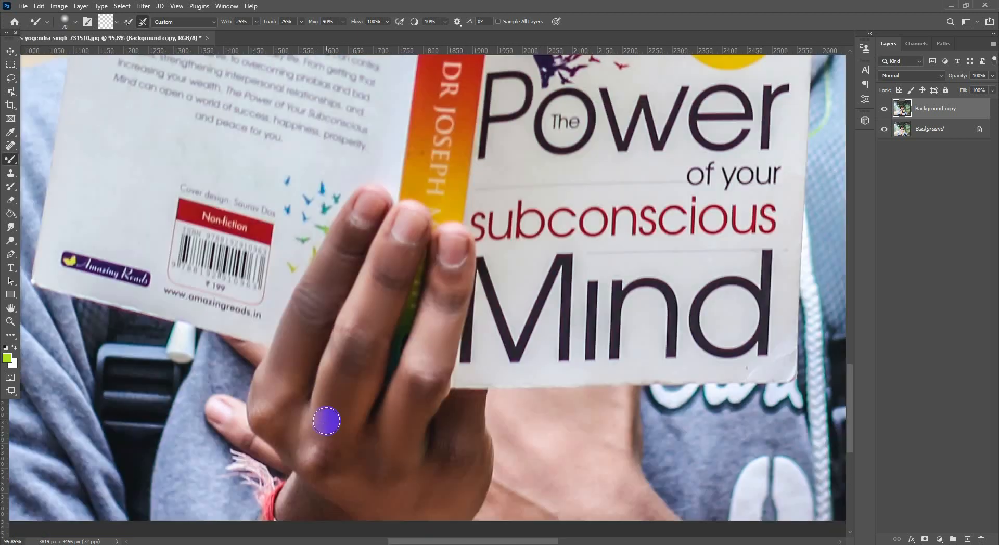
pyautogui.scroll(3, 327, 420)
pyautogui.moveTo(316, 400); pyautogui.dragTo(306, 415)
pyautogui.scroll(-1, 323, 439)
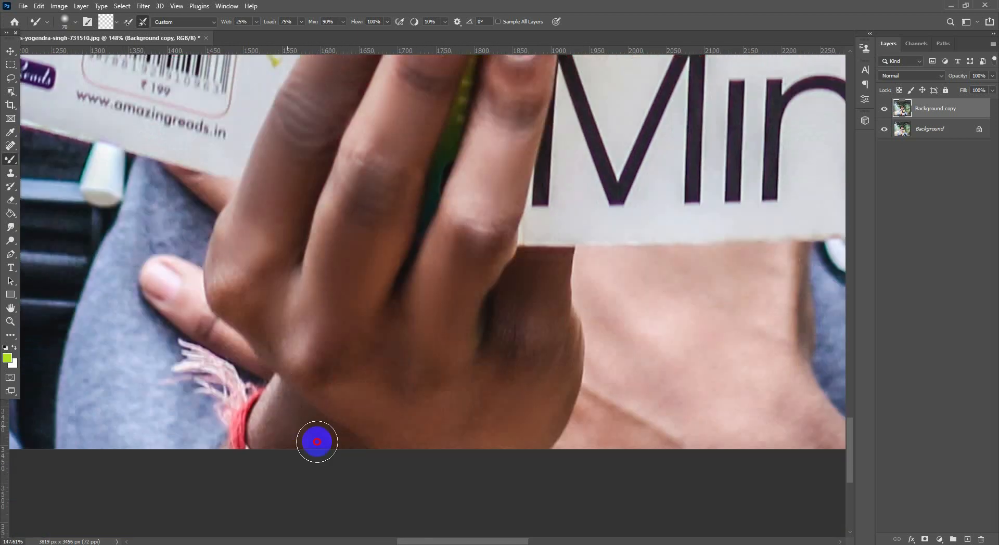
# Review the retouched hand, face and hair at several magnifications.
pyautogui.scroll(-6, 297, 401)
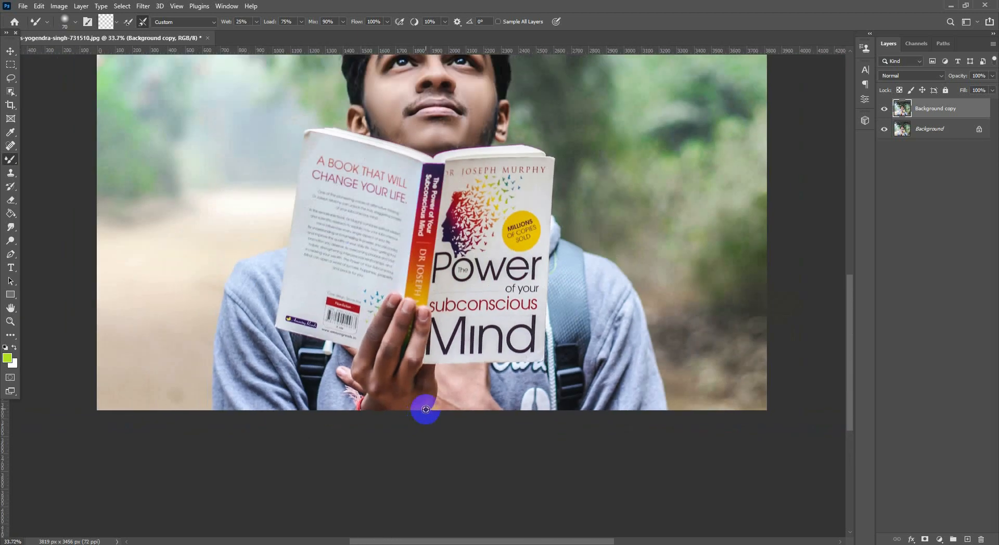
pyautogui.scroll(4, 450, 198)
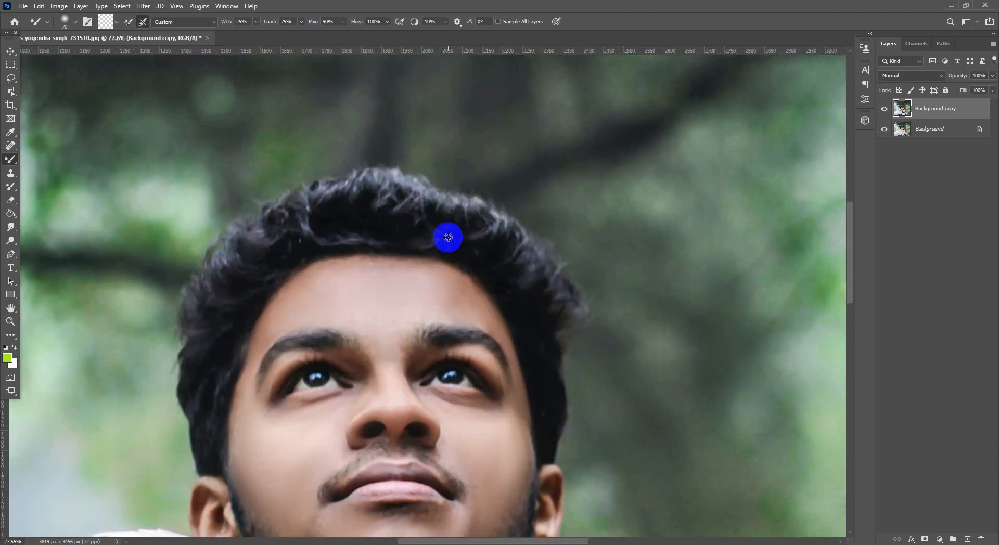
pyautogui.scroll(-2, 446, 236)
pyautogui.scroll(2, 415, 236)
pyautogui.scroll(2, 409, 233)
pyautogui.moveTo(438, 301); pyautogui.dragTo(321, 244)
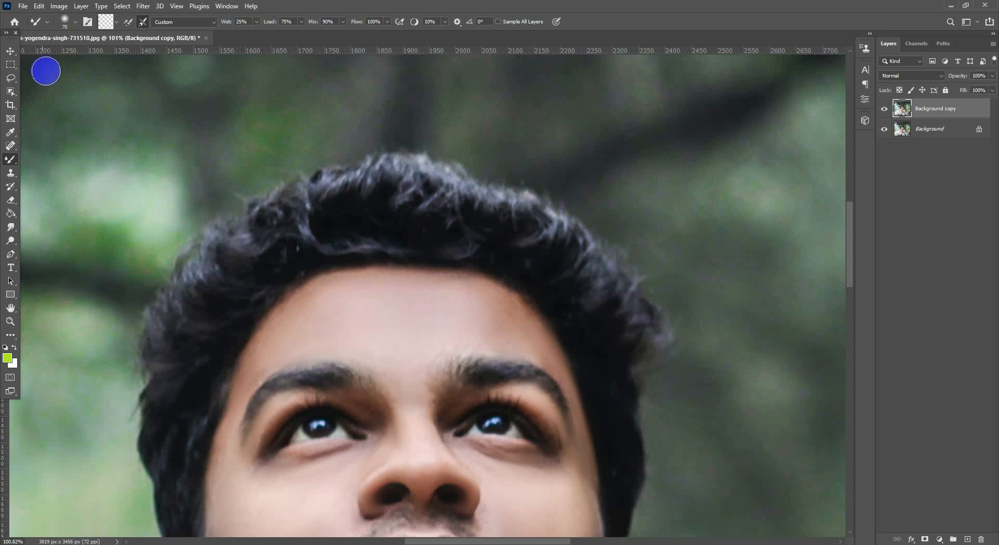
# Duplicate the retouched Background copy layer.
pyautogui.click(11, 51)
pyautogui.scroll(-2, 391, 203)
pyautogui.scroll(1, 391, 224)
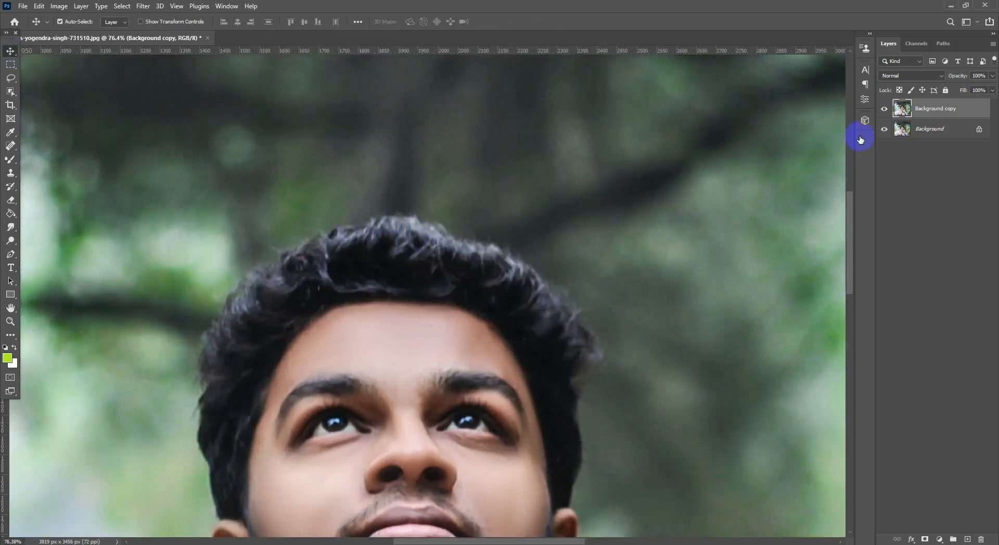
pyautogui.moveTo(962, 109); pyautogui.dragTo(971, 538)
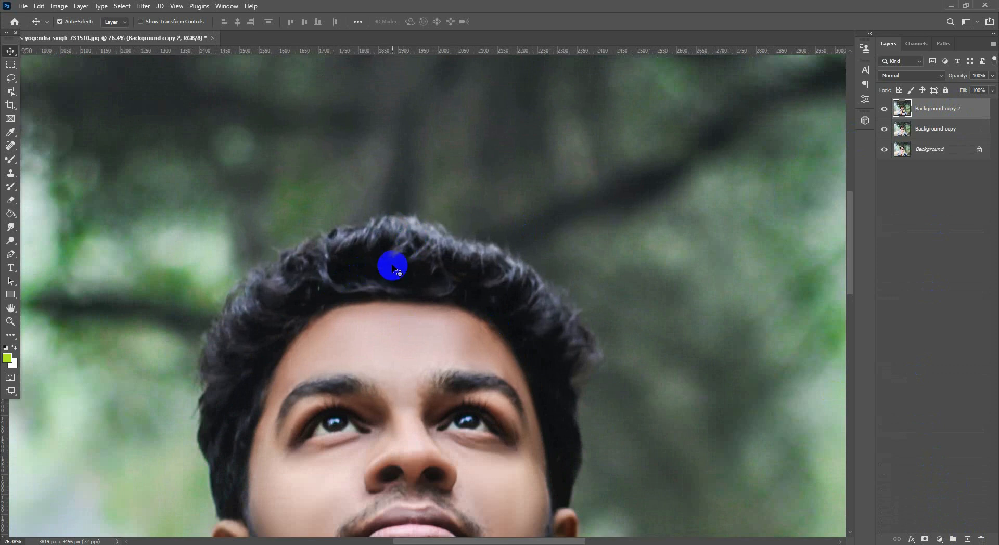
pyautogui.scroll(-2, 394, 267)
pyautogui.scroll(3, 394, 268)
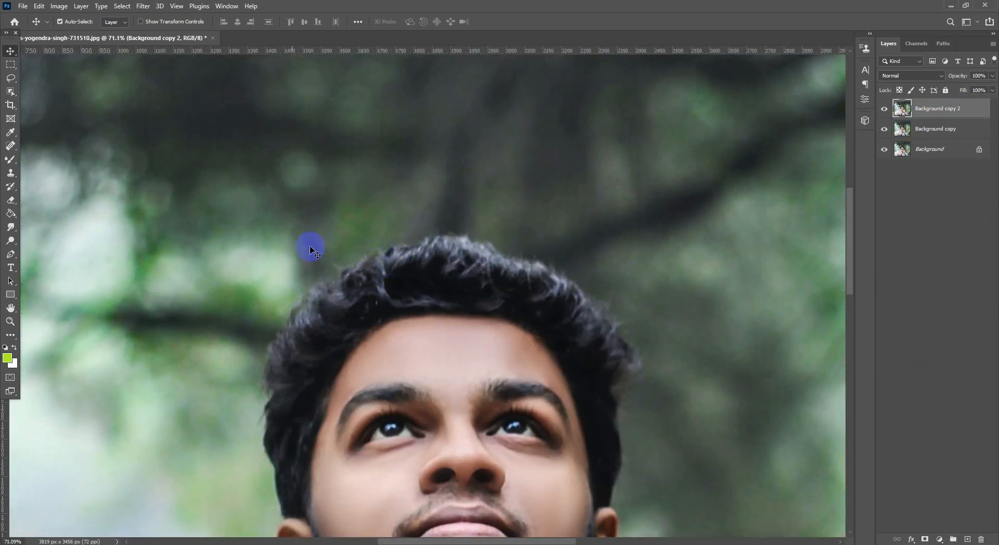
# Switch to the Smudge tool and reduce its brush size to 100 px.
pyautogui.click(10, 229)
pyautogui.scroll(2, 374, 260)
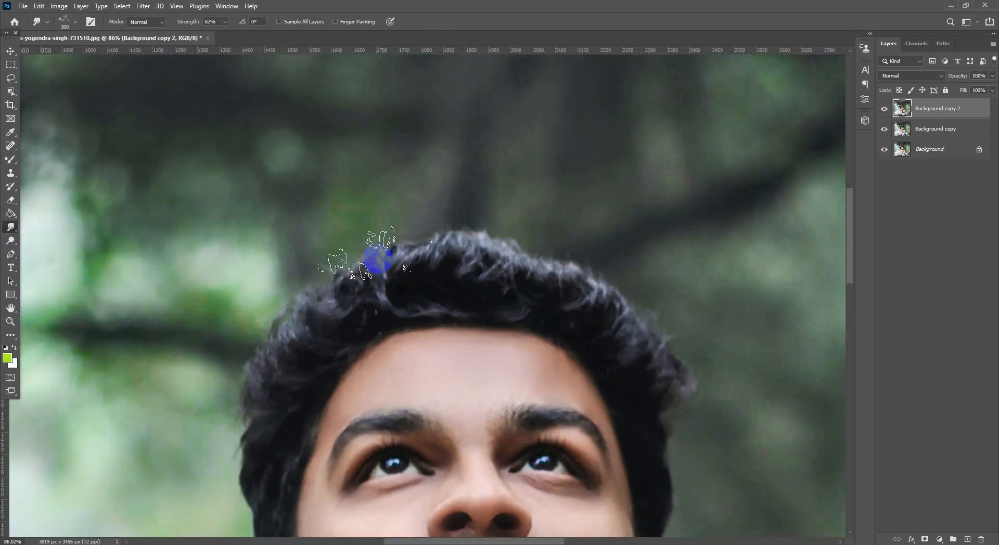
pyautogui.press('[')
pyautogui.press('[')
pyautogui.press('[')
pyautogui.press('[')
pyautogui.press('[')
pyautogui.press('[')
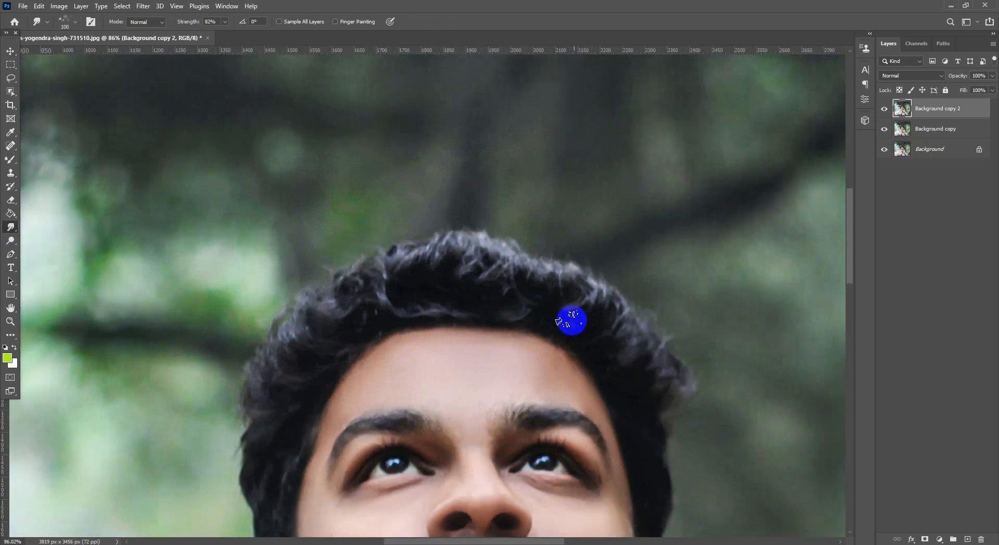
# Try pulling hair strands upward on the right side of the head with the Smudge tool at 82% strength.
pyautogui.moveTo(577, 327)
pyautogui.mouseDown()
pyautogui.moveTo(562, 262)
pyautogui.moveTo(525, 221)
pyautogui.moveTo(582, 324)
pyautogui.moveTo(565, 209)
pyautogui.mouseUp()
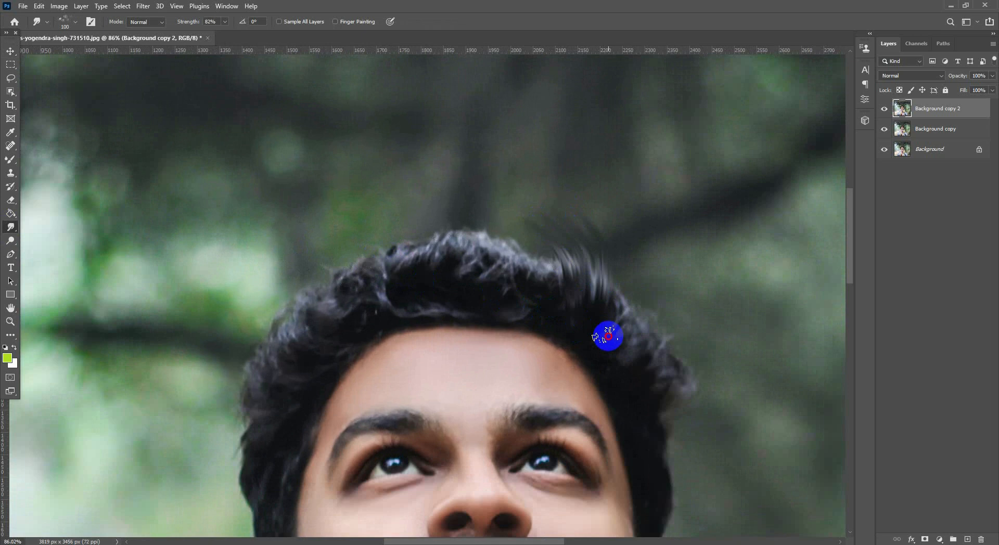
pyautogui.moveTo(609, 336)
pyautogui.mouseDown()
pyautogui.moveTo(608, 244)
pyautogui.moveTo(638, 307)
pyautogui.moveTo(620, 249)
pyautogui.mouseUp()
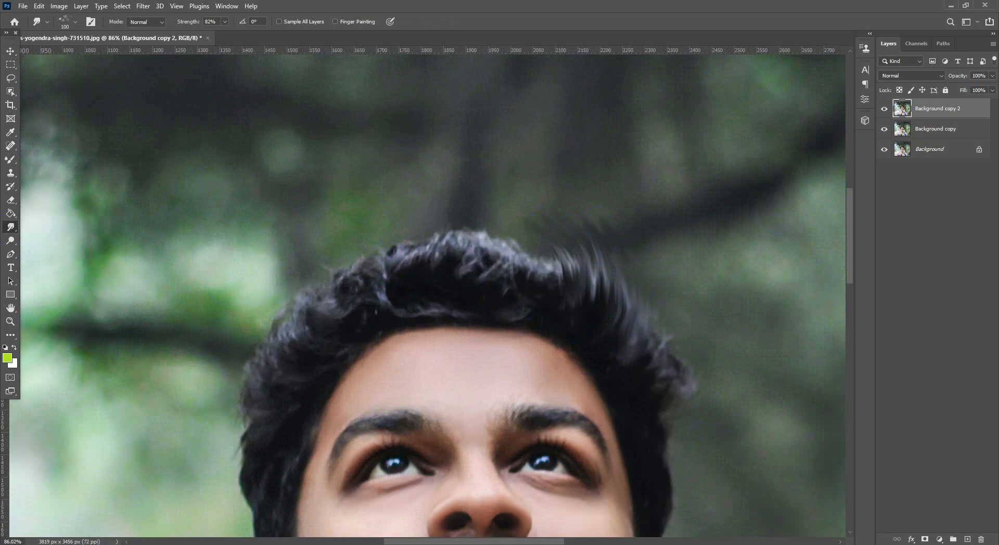
# Switch to the browser to view the 5 Smudge Brushes page on Brusheezy, and return to Photoshop.
pyautogui.click(108, 531)
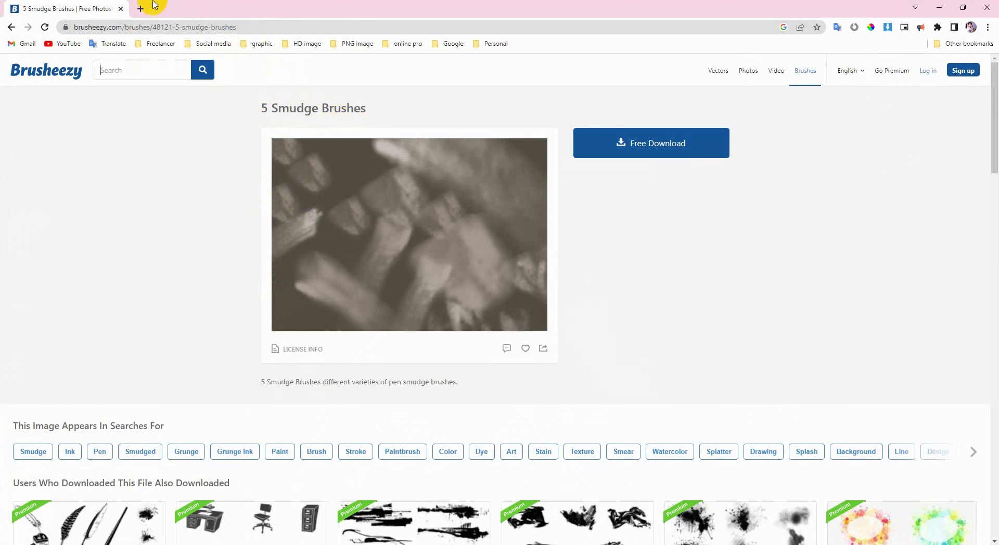
pyautogui.click(464, 207)
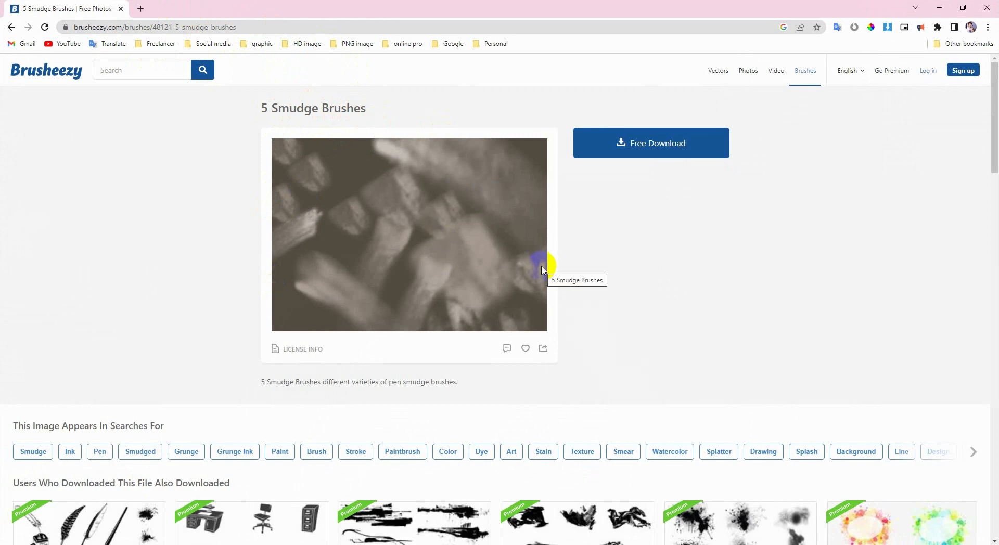
pyautogui.click(521, 282)
pyautogui.click(937, 5)
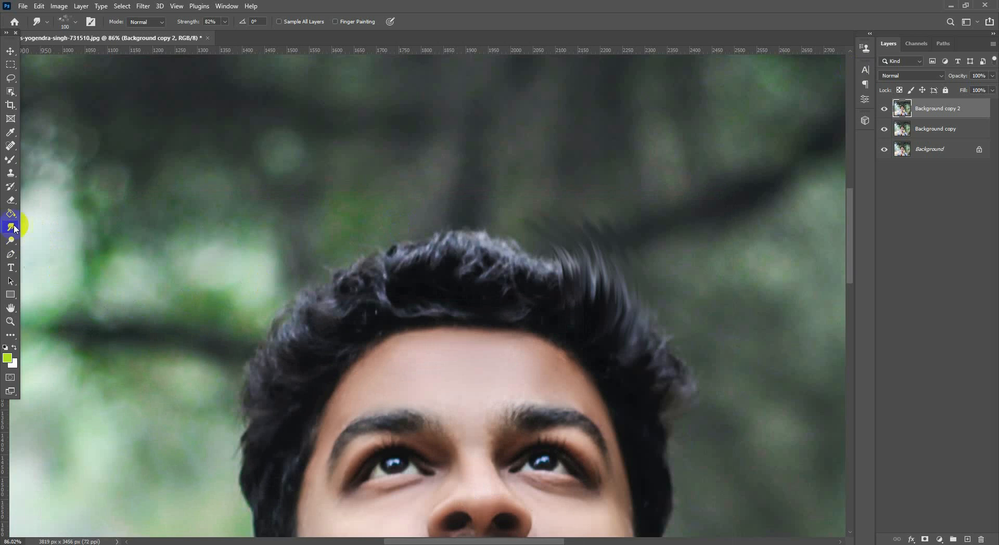
# Look through the Smudge 1, Smudge 2 and Smudge 3 brush presets available for the Smudge tool.
pyautogui.click(76, 23)
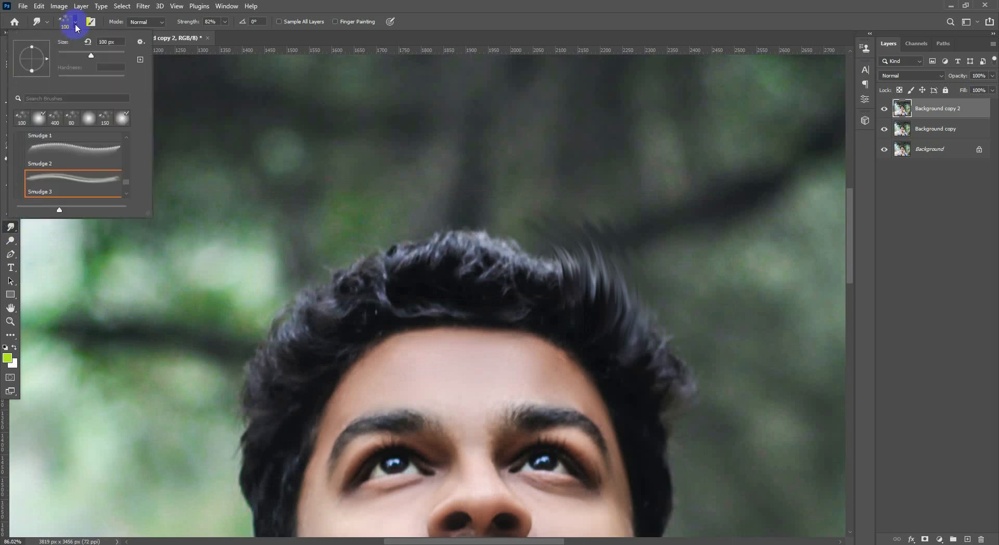
pyautogui.scroll(-1, 50, 164)
pyautogui.scroll(1, 62, 165)
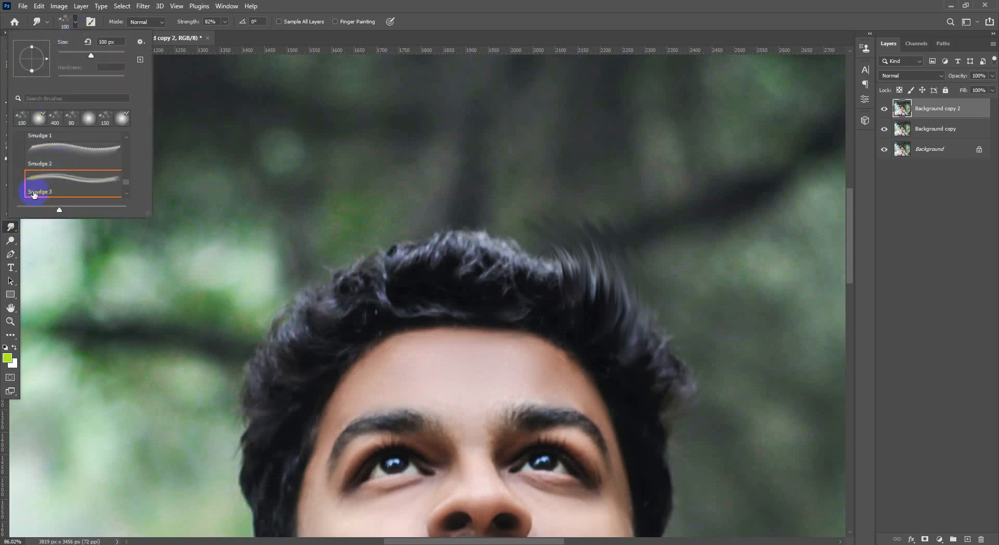
pyautogui.scroll(1, 66, 173)
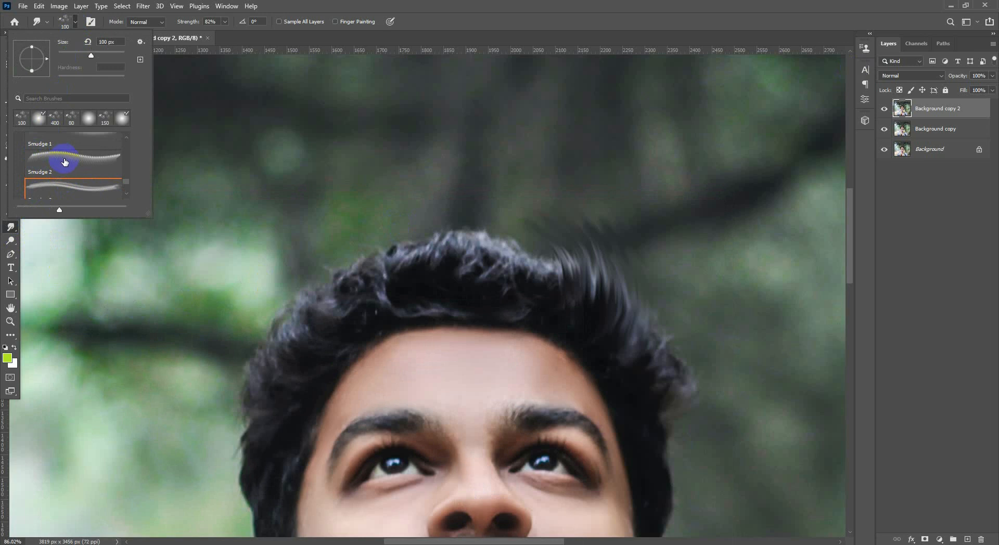
pyautogui.scroll(-1, 65, 161)
pyautogui.scroll(2, 62, 165)
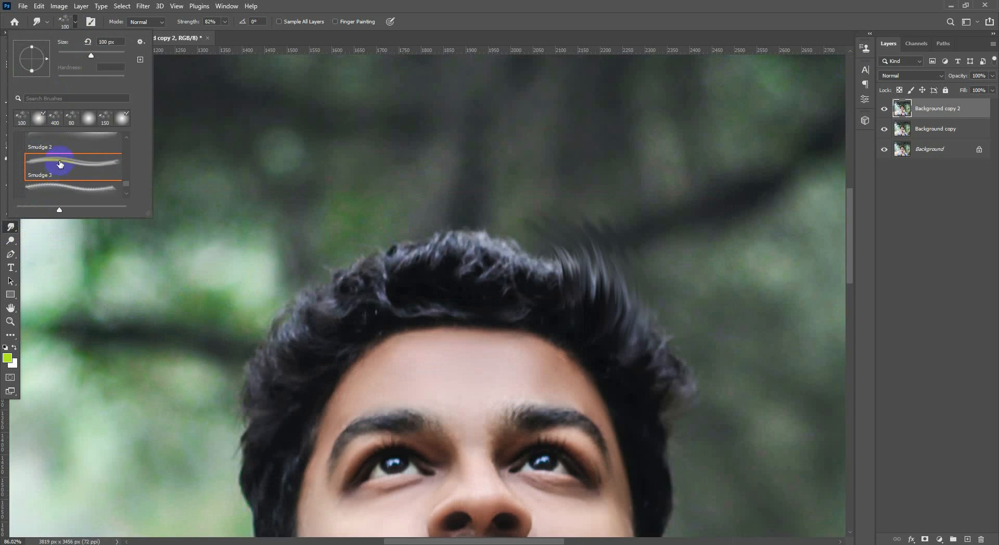
pyautogui.scroll(-2, 40, 185)
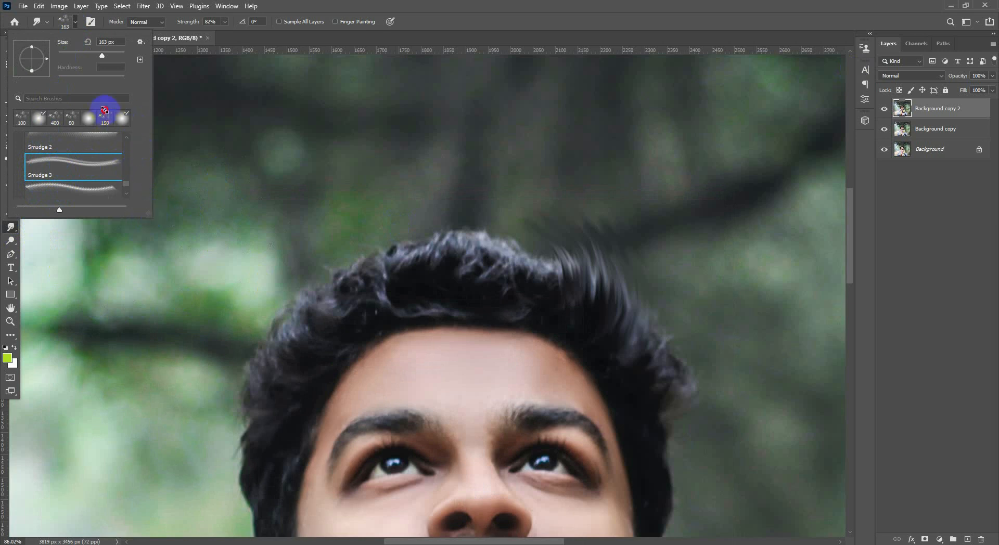
pyautogui.click(47, 22)
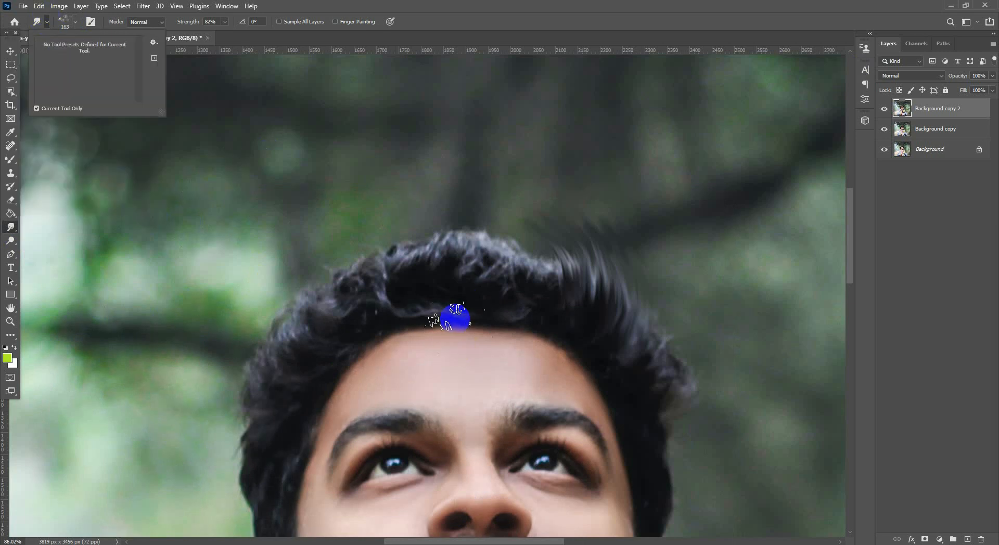
pyautogui.moveTo(492, 298); pyautogui.dragTo(471, 299)
pyautogui.moveTo(555, 308); pyautogui.dragTo(577, 304)
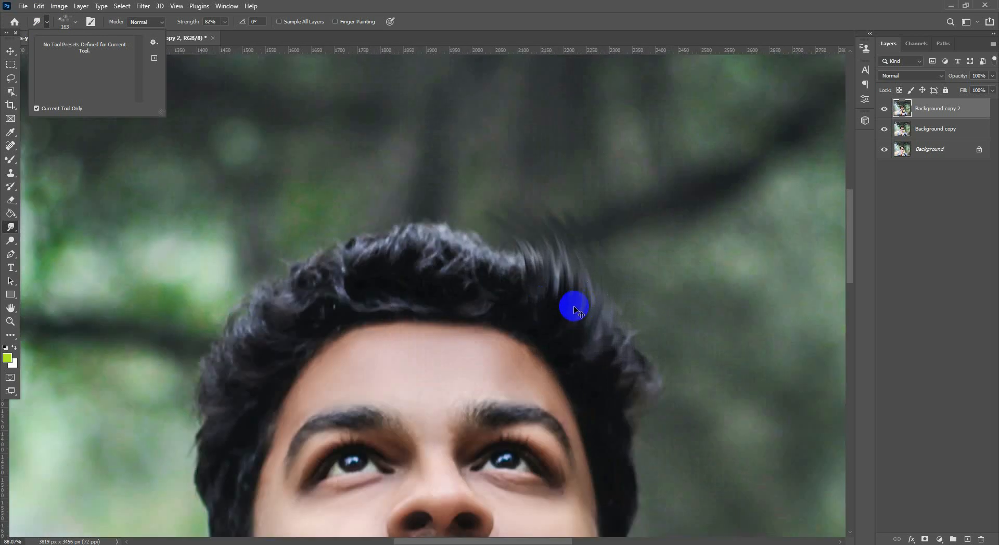
pyautogui.hotkey('ctrl', 's')
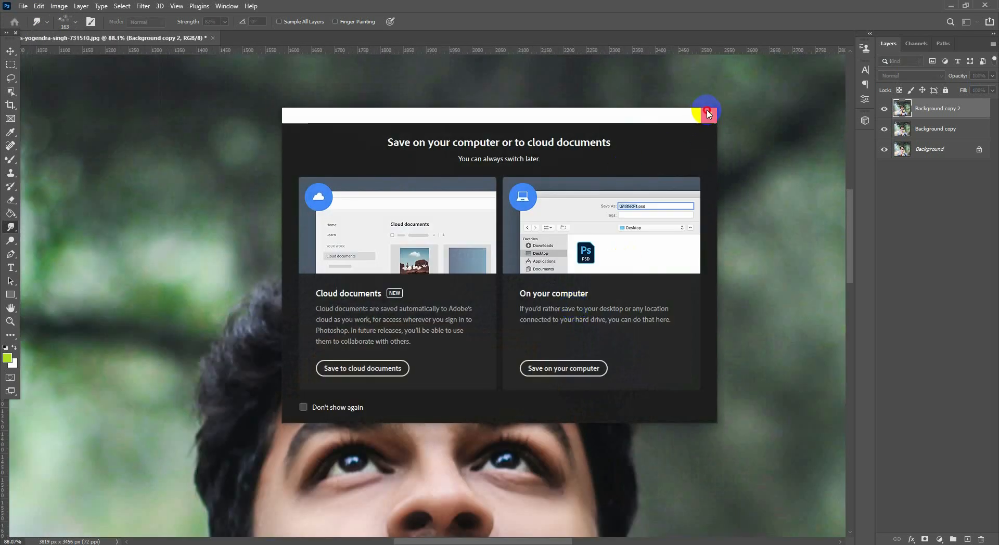
pyautogui.click(708, 113)
# Undo the hair smudge strokes and the duplication of the Background copy layer.
pyautogui.hotkey('ctrl', 'z')
pyautogui.hotkey('ctrl', 'z')
pyautogui.hotkey('ctrl', 'z')
pyautogui.hotkey('ctrl', 'z')
pyautogui.hotkey('ctrl', 'z')
pyautogui.hotkey('ctrl', 'z')
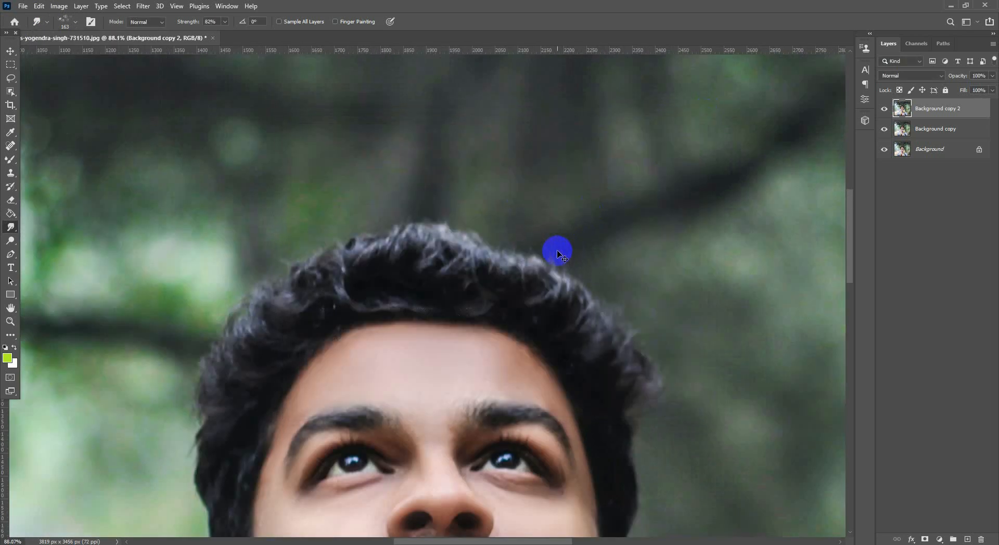
pyautogui.moveTo(535, 265); pyautogui.dragTo(523, 281)
pyautogui.scroll(-4, 523, 282)
pyautogui.scroll(3, 548, 331)
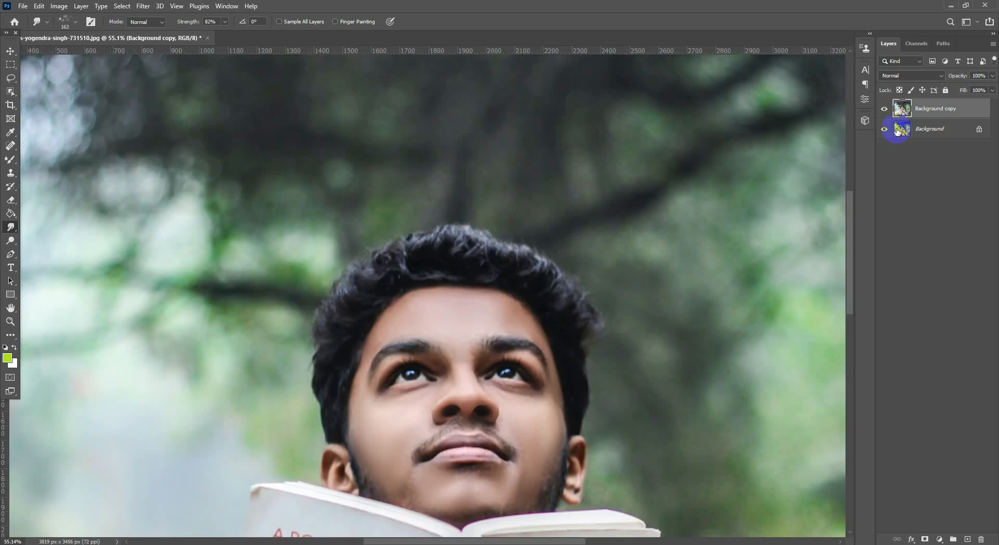
# Duplicate the Background copy layer again for the hair retouching.
pyautogui.moveTo(952, 113); pyautogui.dragTo(967, 540)
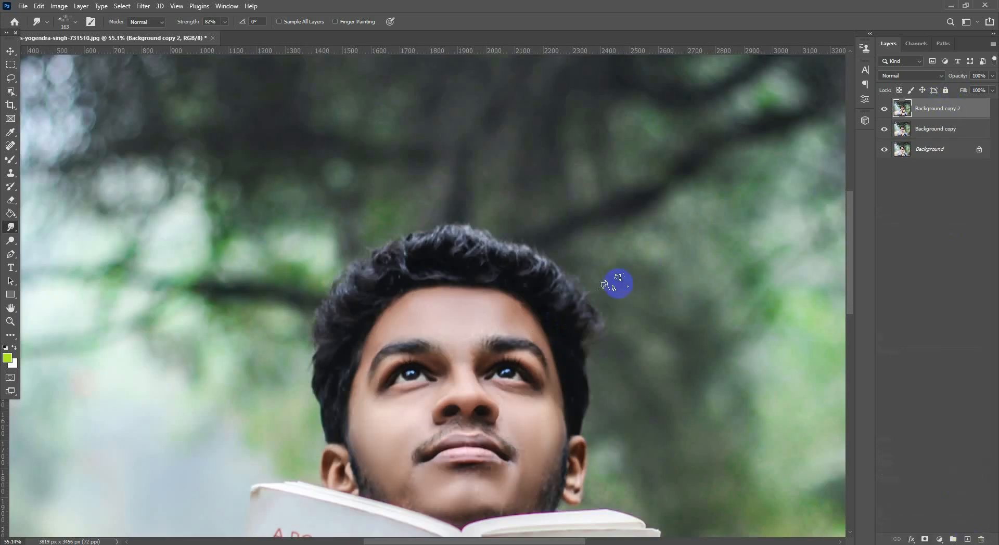
pyautogui.scroll(3, 545, 280)
pyautogui.scroll(2, 514, 292)
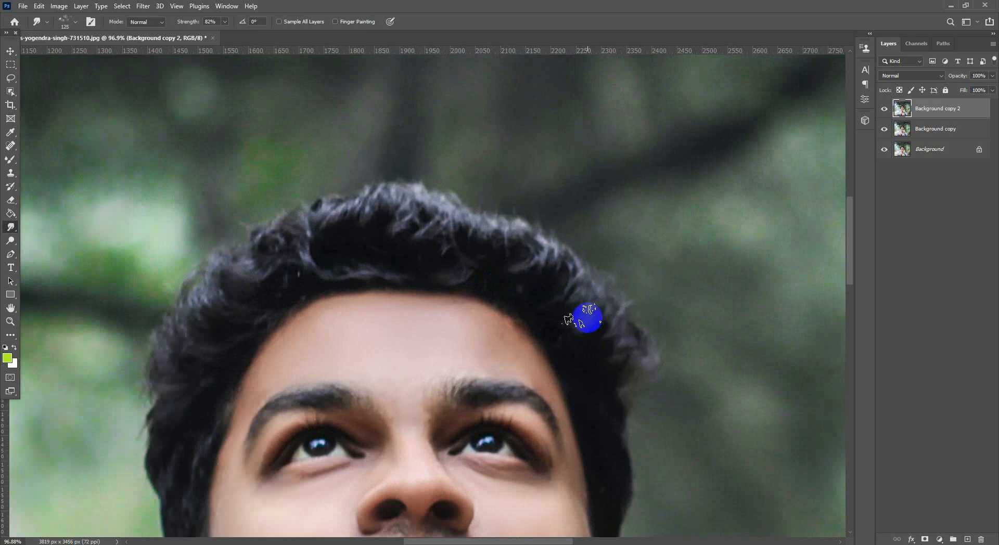
# With a 100 px Smudge brush, pull the hair upward into long strands from the right side to the crown.
pyautogui.press('[')
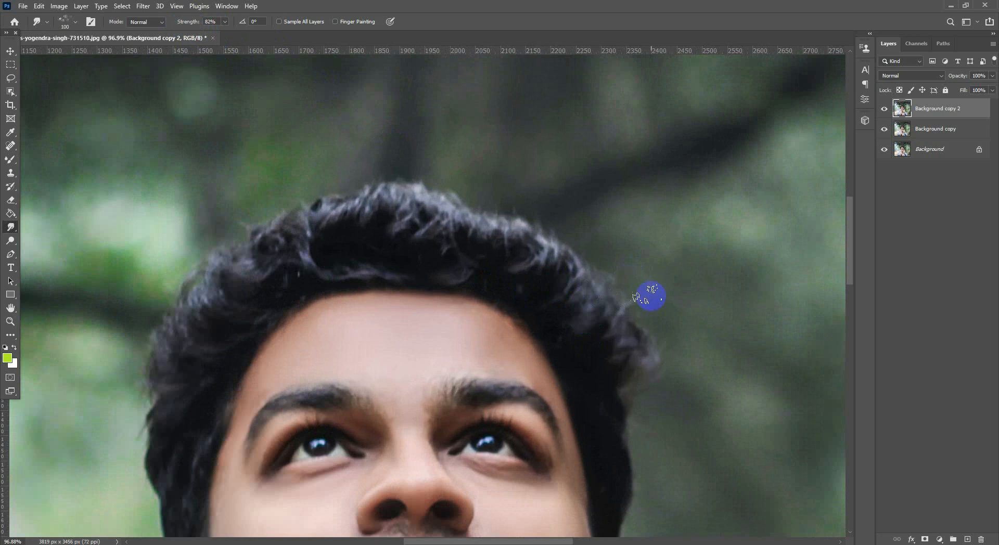
pyautogui.moveTo(597, 339)
pyautogui.mouseDown()
pyautogui.moveTo(602, 253)
pyautogui.moveTo(576, 207)
pyautogui.mouseUp()
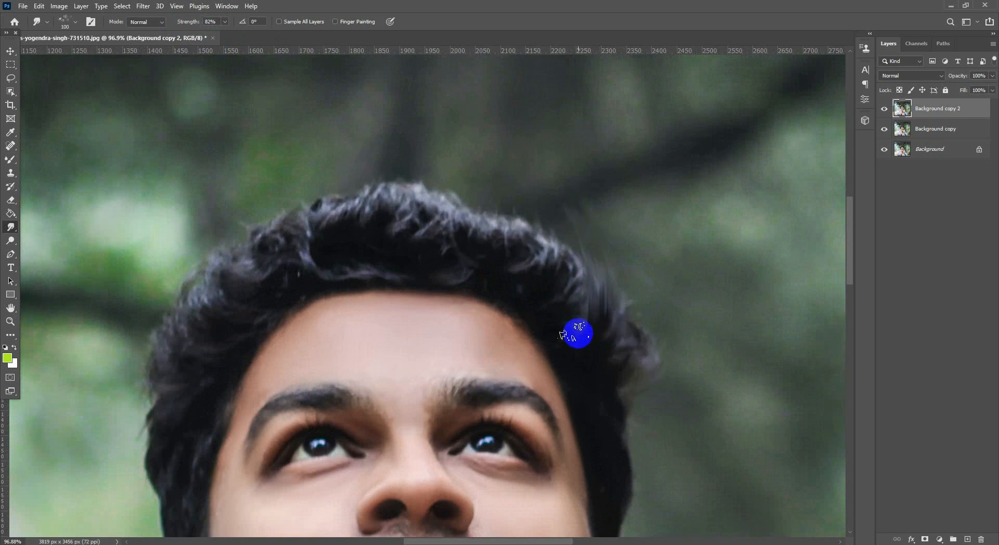
pyautogui.moveTo(585, 339); pyautogui.dragTo(607, 257)
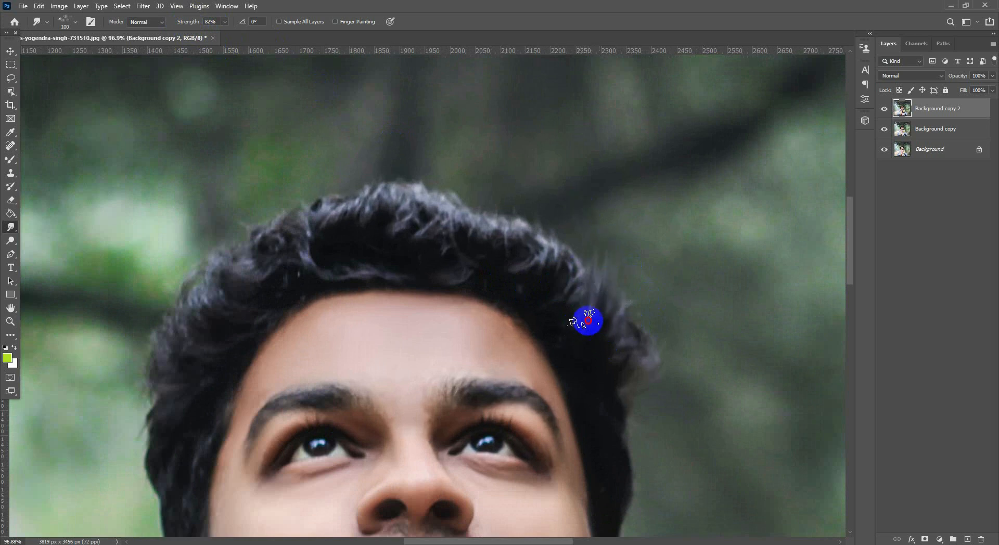
pyautogui.moveTo(589, 321)
pyautogui.mouseDown()
pyautogui.moveTo(596, 190)
pyautogui.moveTo(584, 300)
pyautogui.moveTo(570, 331)
pyautogui.moveTo(581, 192)
pyautogui.moveTo(563, 182)
pyautogui.mouseUp()
pyautogui.moveTo(566, 308); pyautogui.dragTo(549, 170)
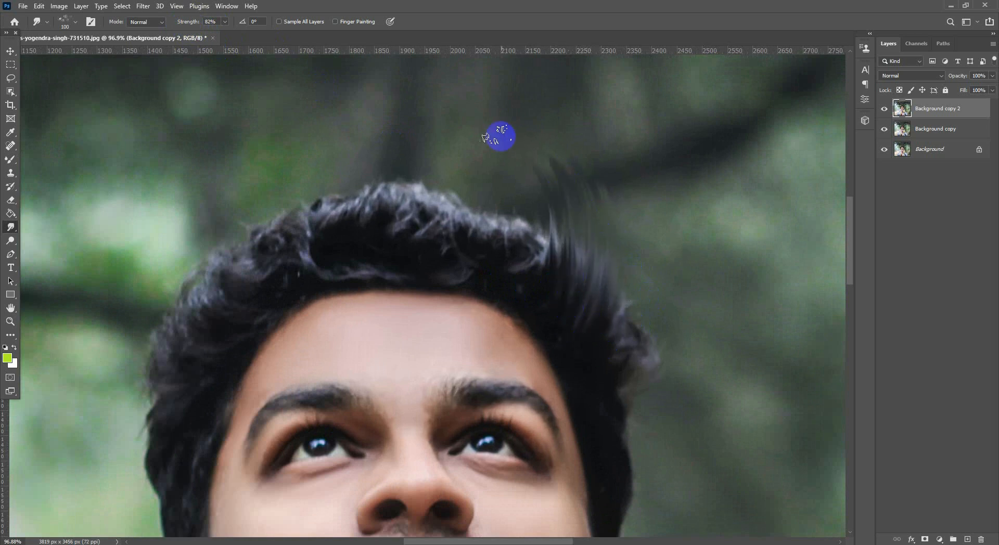
pyautogui.moveTo(537, 292)
pyautogui.mouseDown()
pyautogui.moveTo(542, 235)
pyautogui.moveTo(497, 134)
pyautogui.mouseUp()
pyautogui.moveTo(531, 283)
pyautogui.mouseDown()
pyautogui.moveTo(526, 202)
pyautogui.moveTo(489, 139)
pyautogui.mouseUp()
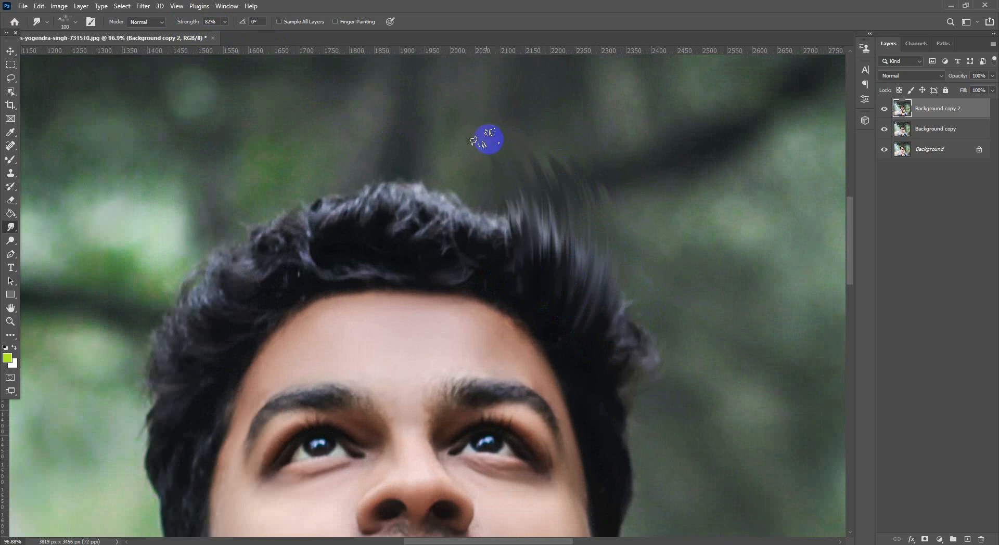
pyautogui.moveTo(509, 265); pyautogui.dragTo(448, 142)
pyautogui.moveTo(500, 265); pyautogui.dragTo(448, 165)
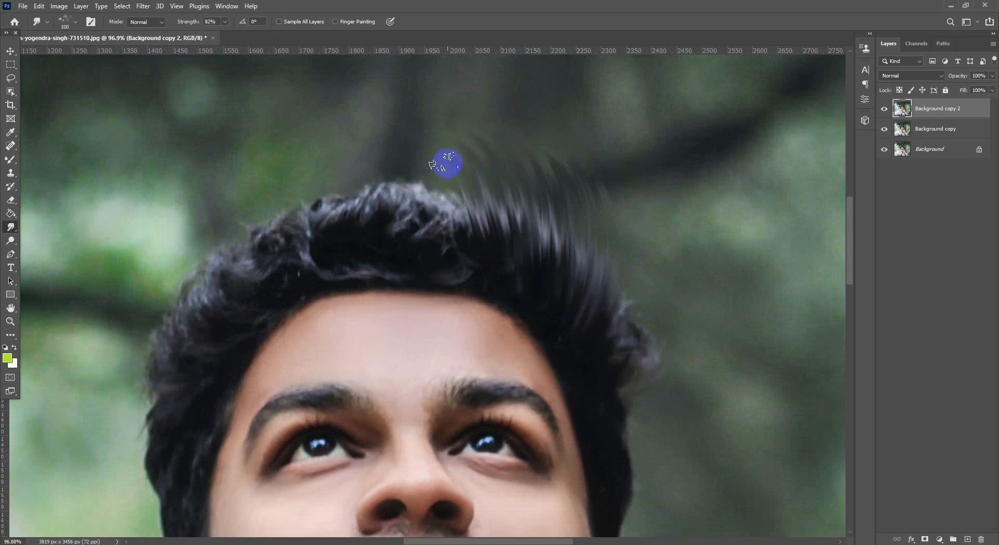
pyautogui.moveTo(475, 247)
pyautogui.mouseDown()
pyautogui.moveTo(439, 155)
pyautogui.moveTo(469, 260)
pyautogui.moveTo(442, 172)
pyautogui.moveTo(391, 120)
pyautogui.mouseUp()
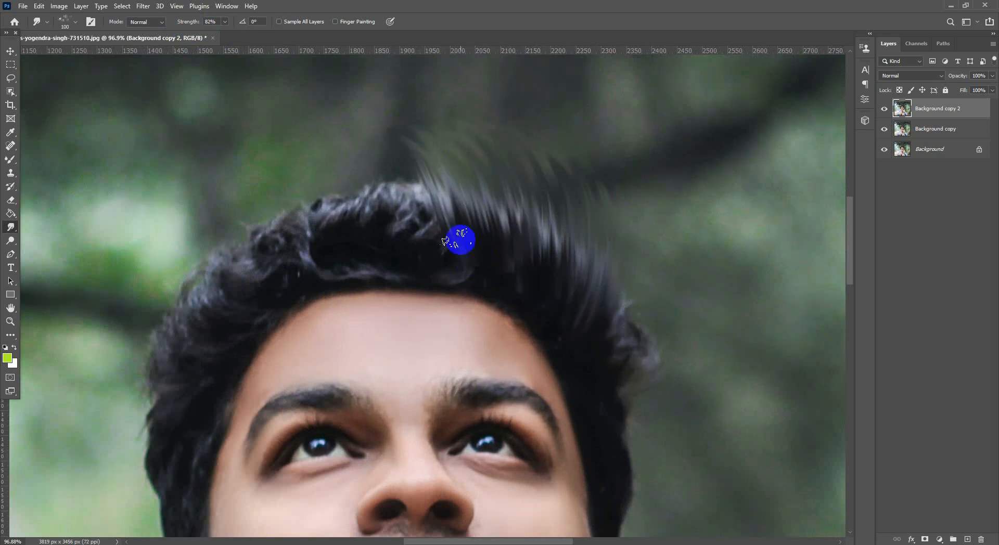
pyautogui.moveTo(451, 245); pyautogui.dragTo(379, 121)
pyautogui.moveTo(431, 258)
pyautogui.mouseDown()
pyautogui.moveTo(388, 143)
pyautogui.moveTo(367, 128)
pyautogui.mouseUp()
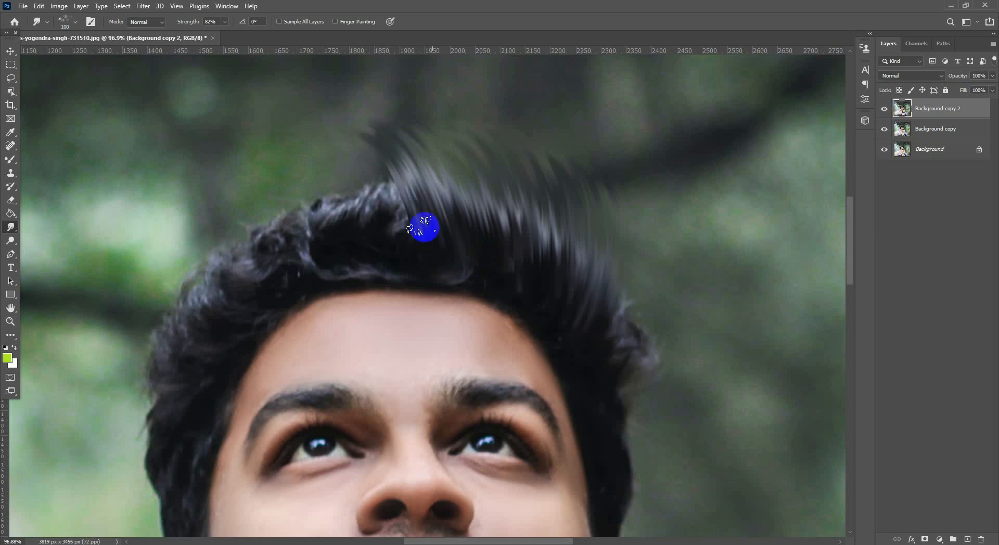
# Smudge the hair upward along the left side of the head and across to the raised strands at the crown.
pyautogui.scroll(-4, 425, 227)
pyautogui.scroll(4, 420, 216)
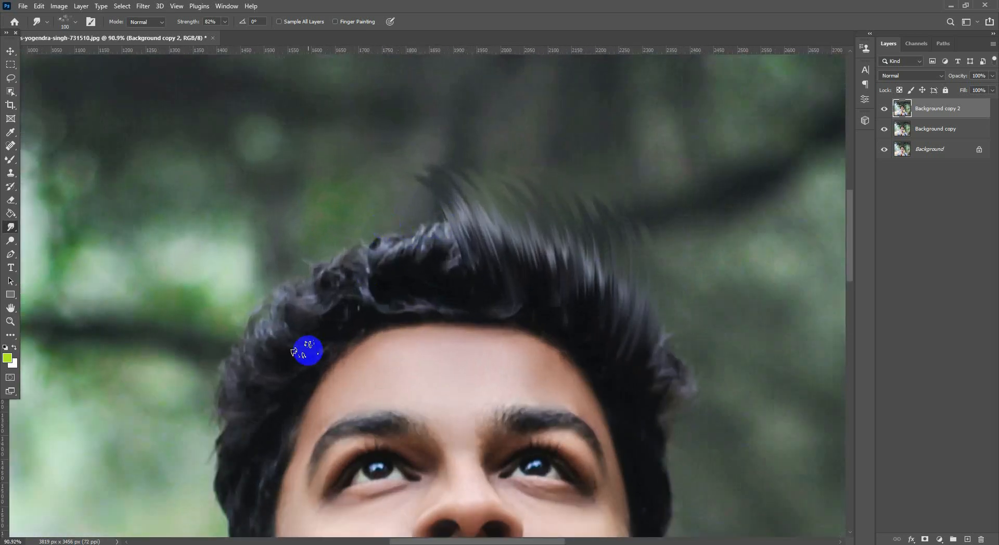
pyautogui.moveTo(250, 364); pyautogui.dragTo(230, 250)
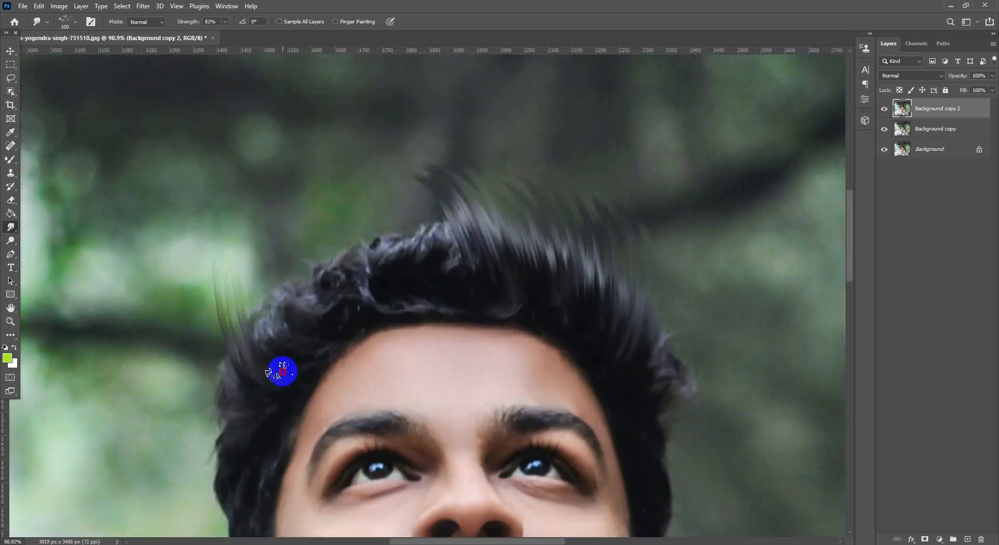
pyautogui.moveTo(282, 371); pyautogui.dragTo(243, 247)
pyautogui.moveTo(270, 348)
pyautogui.mouseDown()
pyautogui.moveTo(258, 227)
pyautogui.moveTo(290, 357)
pyautogui.moveTo(266, 215)
pyautogui.mouseUp()
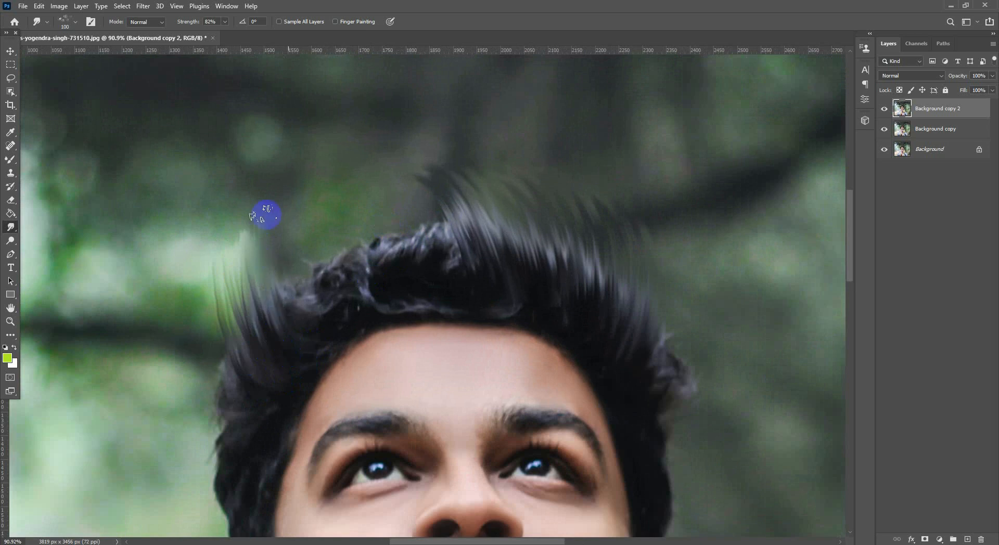
pyautogui.moveTo(294, 345)
pyautogui.mouseDown()
pyautogui.moveTo(286, 223)
pyautogui.moveTo(287, 250)
pyautogui.moveTo(298, 181)
pyautogui.mouseUp()
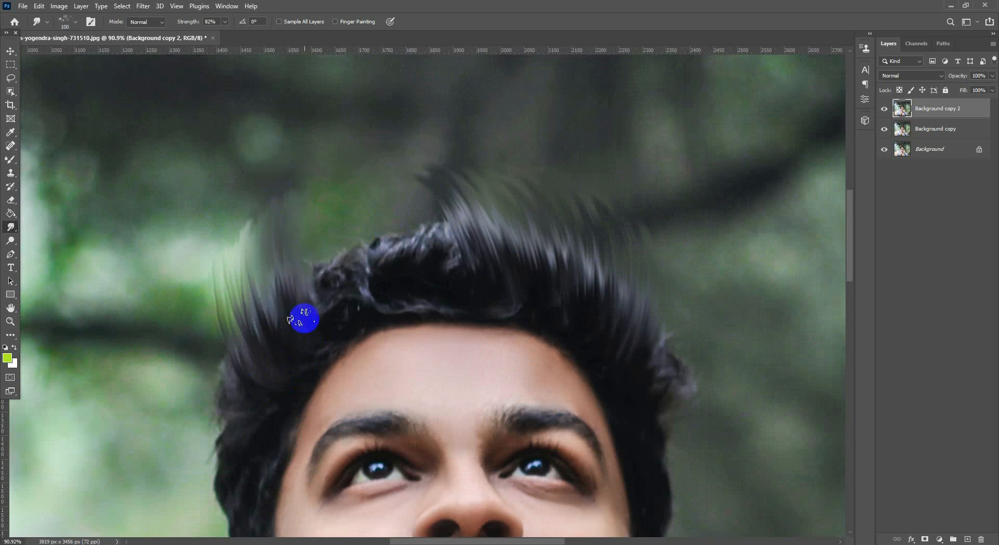
pyautogui.moveTo(313, 323); pyautogui.dragTo(299, 184)
pyautogui.moveTo(323, 308)
pyautogui.mouseDown()
pyautogui.moveTo(320, 173)
pyautogui.moveTo(335, 270)
pyautogui.moveTo(378, 151)
pyautogui.mouseUp()
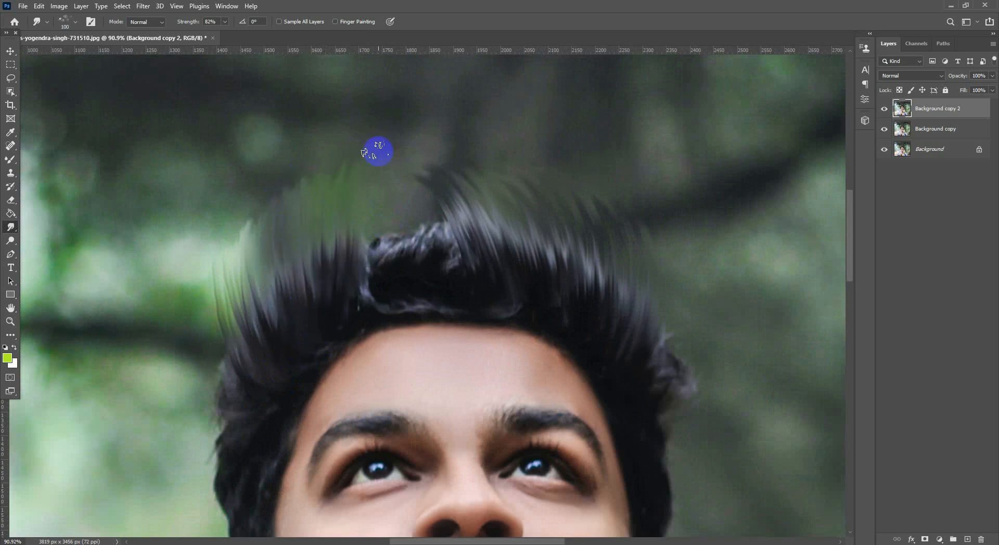
pyautogui.moveTo(366, 297); pyautogui.dragTo(381, 210)
pyautogui.moveTo(398, 286); pyautogui.dragTo(400, 208)
pyautogui.moveTo(427, 266); pyautogui.dragTo(433, 172)
# Blend the left side of the hairstyle with further upward smudge strokes from the temple to the top.
pyautogui.scroll(-10, 426, 235)
pyautogui.scroll(10, 417, 232)
pyautogui.scroll(-4, 336, 310)
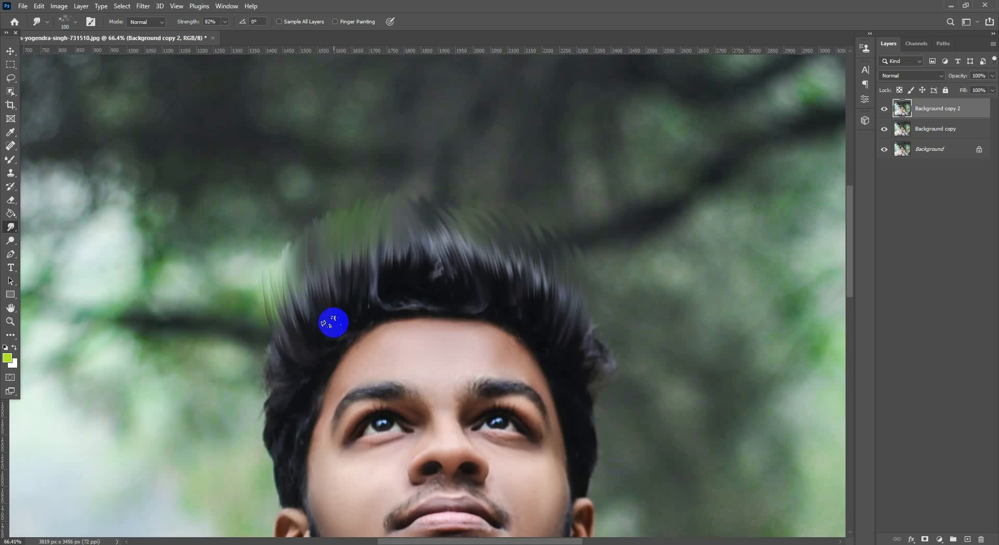
pyautogui.scroll(4, 316, 336)
pyautogui.moveTo(277, 370); pyautogui.dragTo(259, 266)
pyautogui.moveTo(298, 354); pyautogui.dragTo(271, 240)
pyautogui.moveTo(306, 289); pyautogui.dragTo(284, 201)
pyautogui.moveTo(329, 286); pyautogui.dragTo(359, 207)
pyautogui.moveTo(360, 245); pyautogui.dragTo(371, 162)
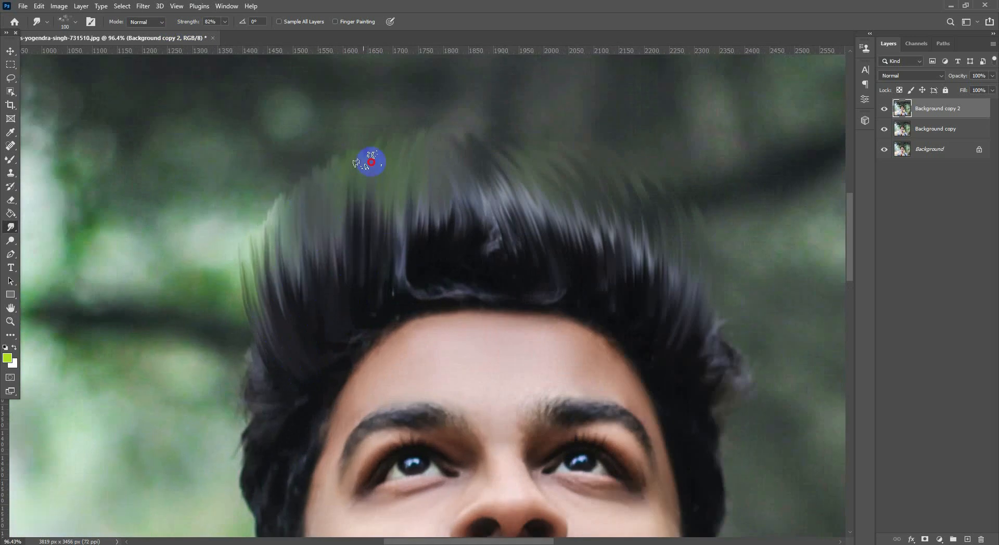
# Smudge the remaining curls above the middle of the forehead upward into straight strands.
pyautogui.moveTo(388, 260); pyautogui.dragTo(414, 130)
pyautogui.moveTo(415, 286); pyautogui.dragTo(430, 193)
pyautogui.moveTo(449, 284); pyautogui.dragTo(458, 172)
pyautogui.moveTo(459, 285)
pyautogui.mouseDown()
pyautogui.moveTo(475, 210)
pyautogui.moveTo(458, 137)
pyautogui.mouseUp()
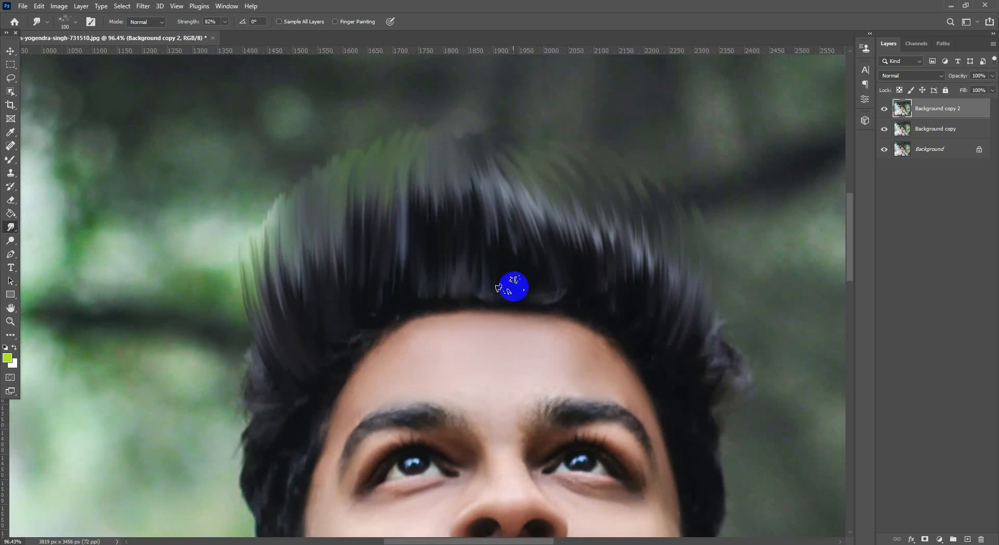
pyautogui.moveTo(514, 286); pyautogui.dragTo(519, 165)
# Lengthen and even out the strands on the right side and top of the hair with upward smudge strokes.
pyautogui.scroll(-5, 430, 189)
pyautogui.scroll(4, 457, 337)
pyautogui.moveTo(458, 336); pyautogui.dragTo(432, 215)
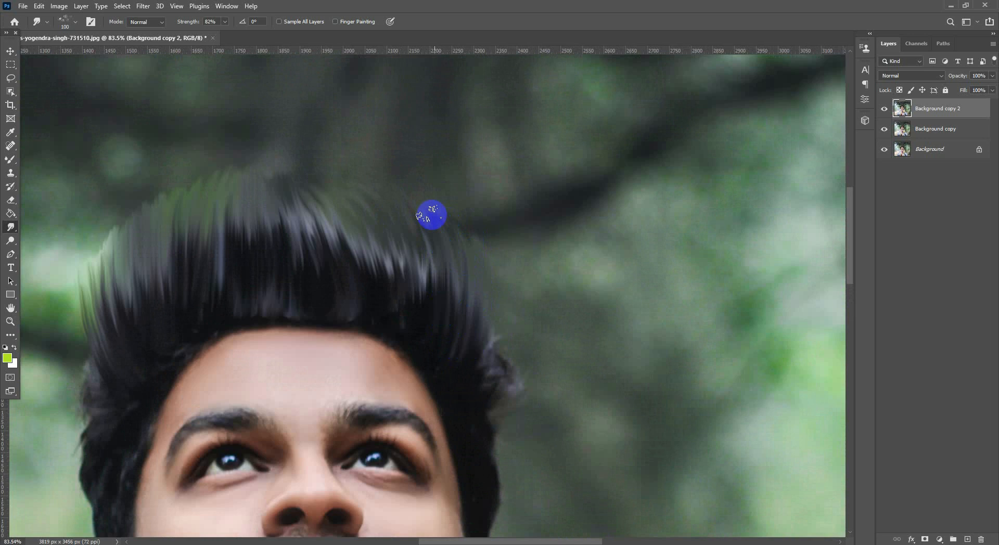
pyautogui.moveTo(396, 292); pyautogui.dragTo(381, 209)
pyautogui.moveTo(365, 266); pyautogui.dragTo(325, 179)
pyautogui.moveTo(338, 250); pyautogui.dragTo(283, 182)
pyautogui.moveTo(378, 274); pyautogui.dragTo(393, 211)
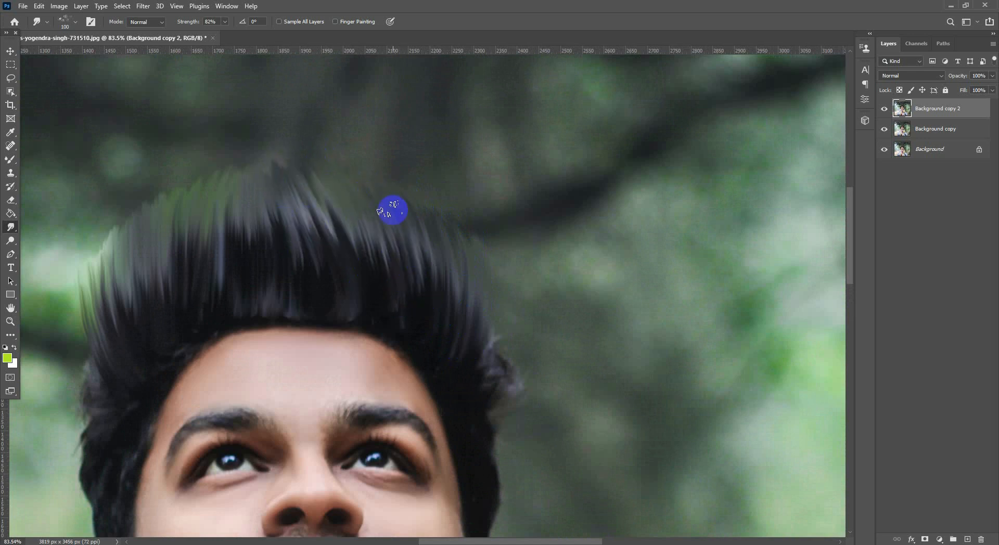
pyautogui.moveTo(448, 300); pyautogui.dragTo(440, 250)
pyautogui.moveTo(481, 364); pyautogui.dragTo(489, 271)
pyautogui.moveTo(478, 326); pyautogui.dragTo(455, 269)
pyautogui.moveTo(441, 321); pyautogui.dragTo(416, 231)
pyautogui.moveTo(390, 286); pyautogui.dragTo(359, 229)
pyautogui.moveTo(350, 277)
pyautogui.mouseDown()
pyautogui.moveTo(508, 324)
pyautogui.moveTo(424, 227)
pyautogui.mouseUp()
pyautogui.moveTo(400, 296); pyautogui.dragTo(405, 217)
pyautogui.moveTo(357, 331); pyautogui.dragTo(361, 255)
pyautogui.moveTo(341, 326); pyautogui.dragTo(338, 252)
# Refine the outer edges of the hairstyle by smudging the left-side strands upward and the right edge inward.
pyautogui.moveTo(255, 392); pyautogui.dragTo(249, 323)
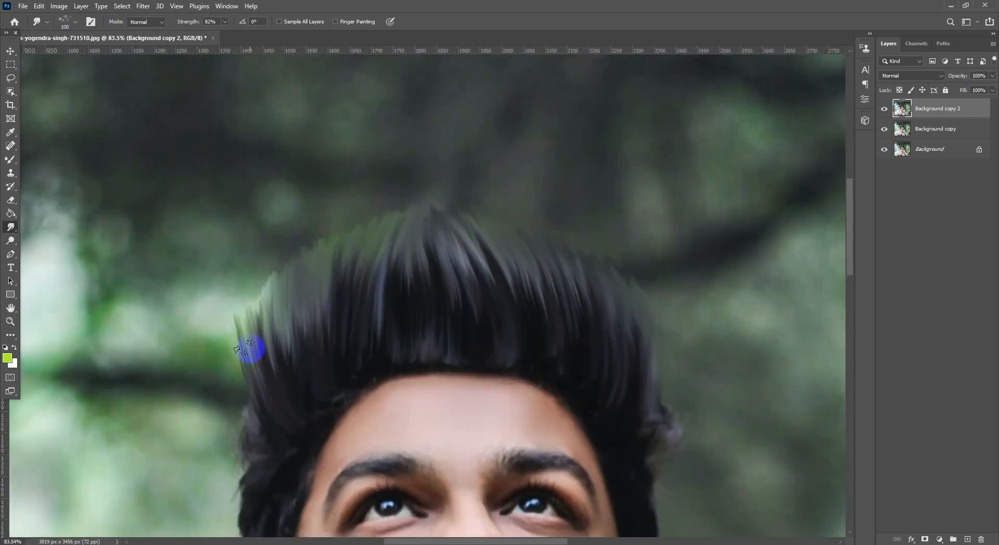
pyautogui.moveTo(256, 371); pyautogui.dragTo(261, 290)
pyautogui.moveTo(286, 355); pyautogui.dragTo(296, 270)
pyautogui.moveTo(322, 344); pyautogui.dragTo(338, 261)
pyautogui.scroll(-3, 425, 252)
pyautogui.moveTo(592, 377); pyautogui.dragTo(510, 315)
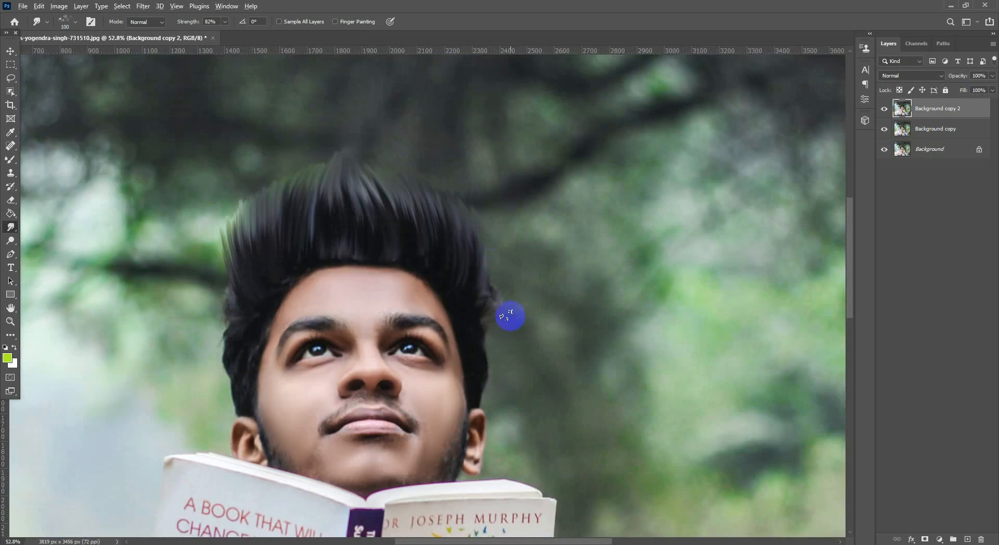
pyautogui.scroll(3, 484, 295)
pyautogui.scroll(-2, 508, 268)
pyautogui.scroll(2, 373, 367)
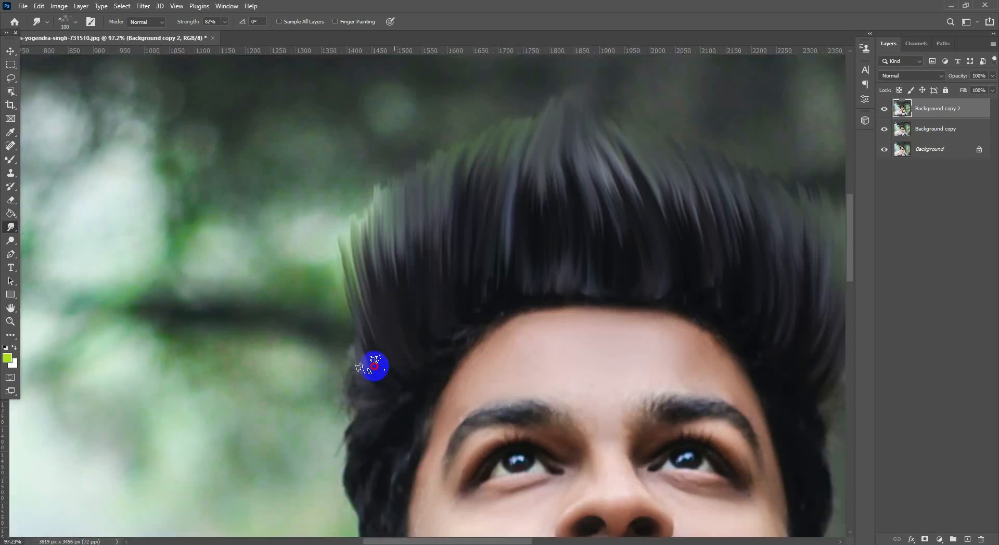
pyautogui.moveTo(374, 366)
pyautogui.mouseDown()
pyautogui.moveTo(348, 275)
pyautogui.moveTo(357, 264)
pyautogui.mouseUp()
# Examine the restyled hair against the whole portrait at different magnifications.
pyautogui.scroll(-4, 468, 250)
pyautogui.scroll(2, 471, 254)
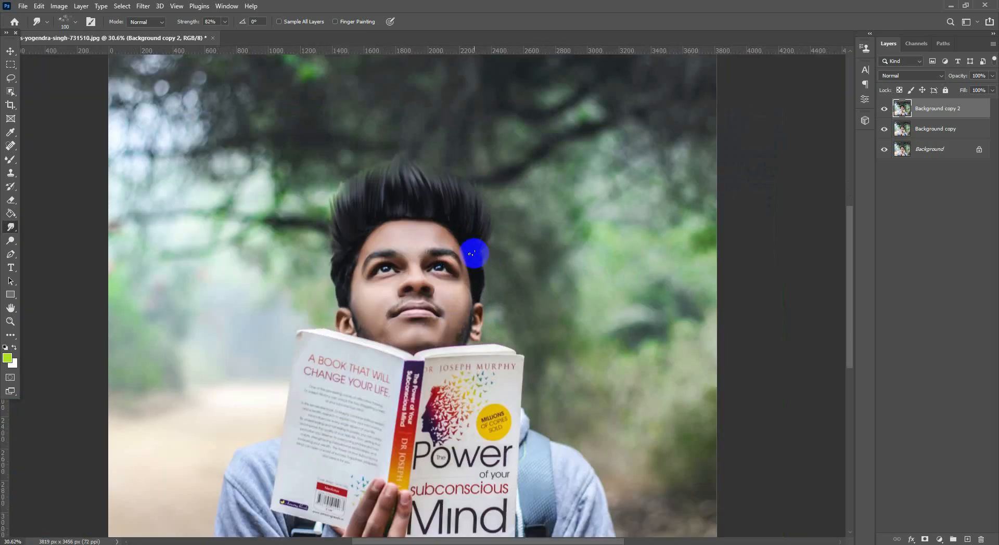
pyautogui.scroll(1, 446, 228)
pyautogui.scroll(1, 437, 241)
pyautogui.scroll(-2, 430, 260)
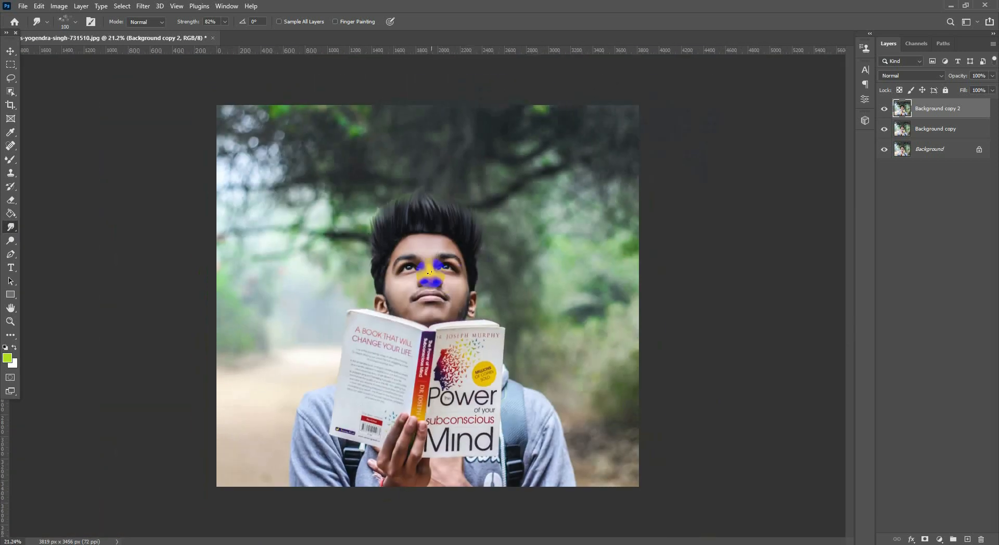
pyautogui.scroll(2, 415, 208)
pyautogui.scroll(-2, 424, 232)
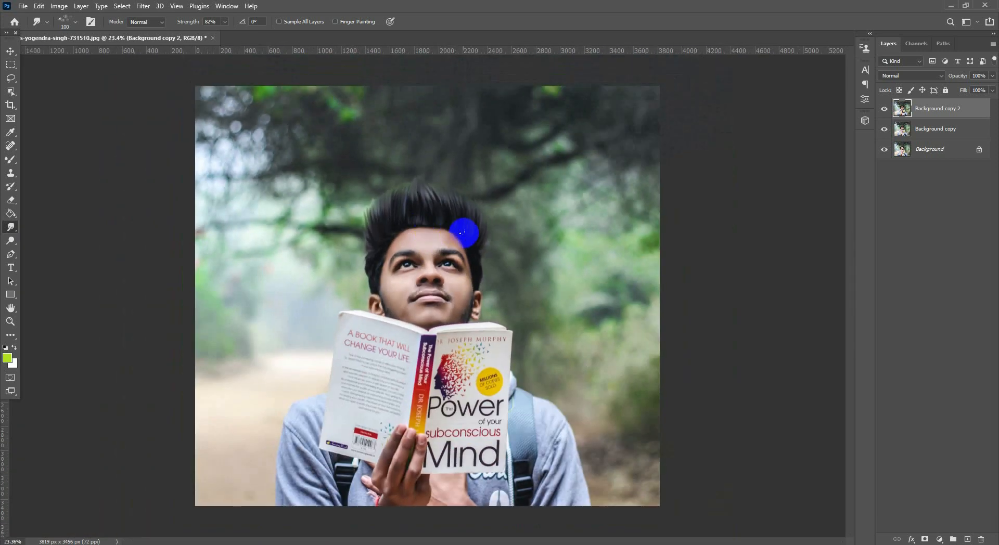
# Switch to the Move tool and duplicate the Background copy 2 layer.
pyautogui.click(10, 51)
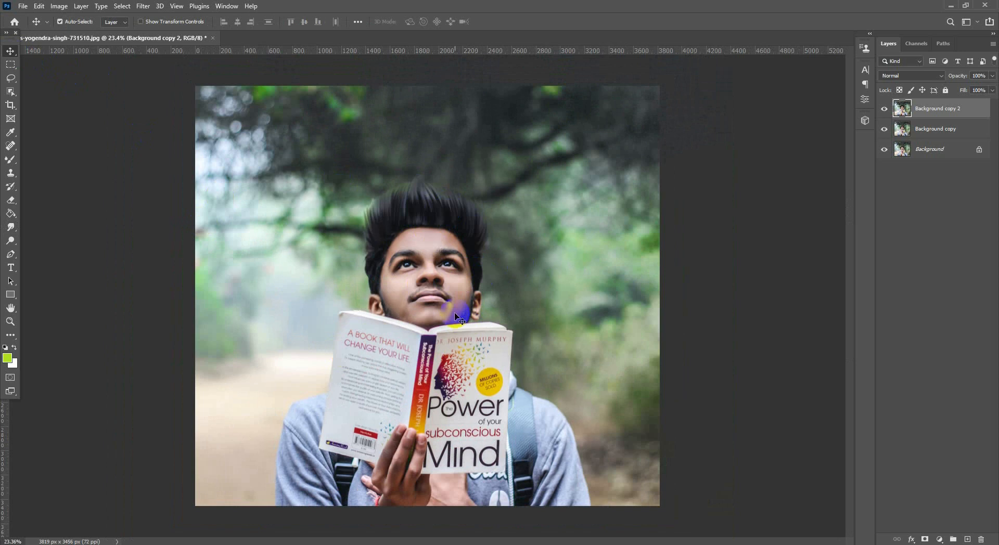
pyautogui.scroll(2, 424, 207)
pyautogui.scroll(-3, 419, 235)
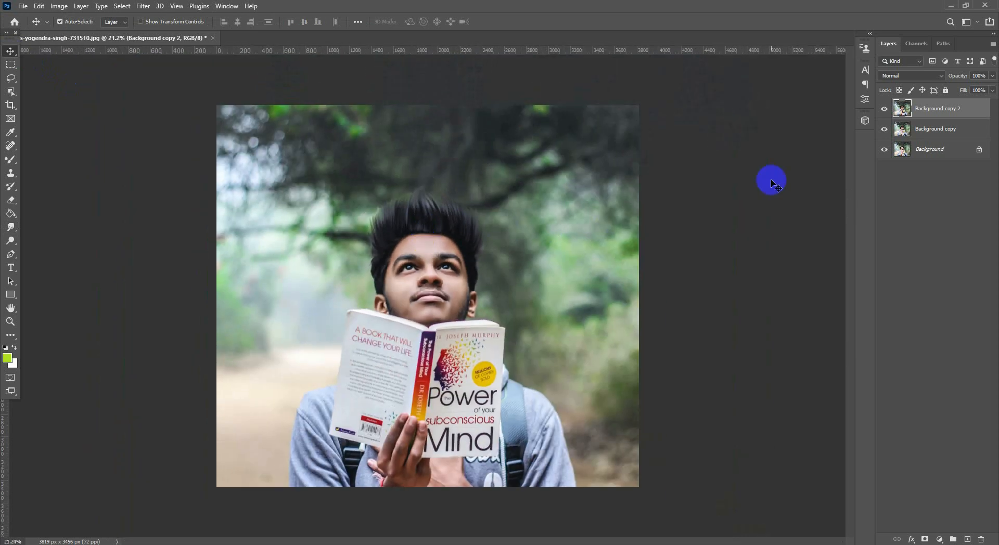
pyautogui.moveTo(951, 110); pyautogui.dragTo(968, 540)
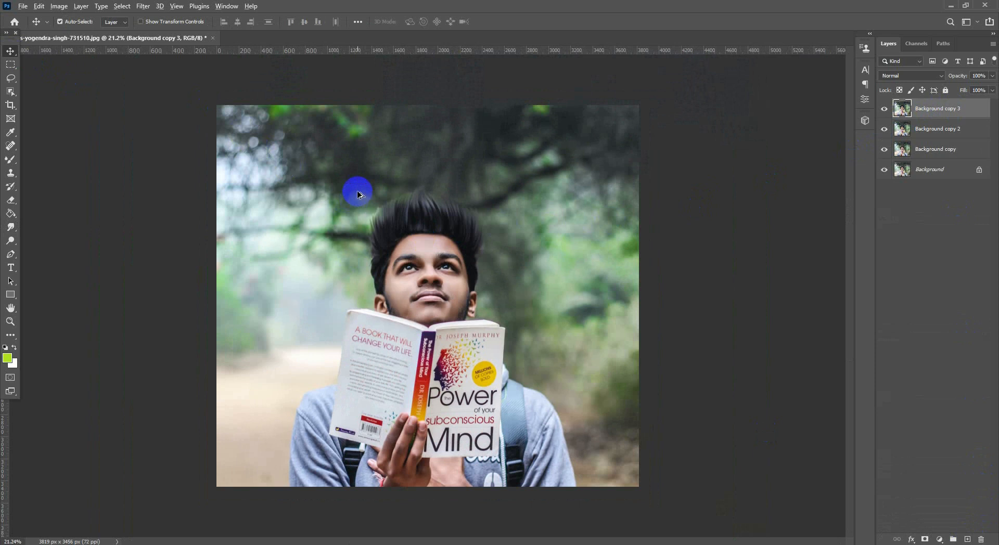
# Open the Camera Raw Filter on the new layer and set Temperature to -9 and Exposure to -0.15.
pyautogui.scroll(1, 357, 190)
pyautogui.click(142, 7)
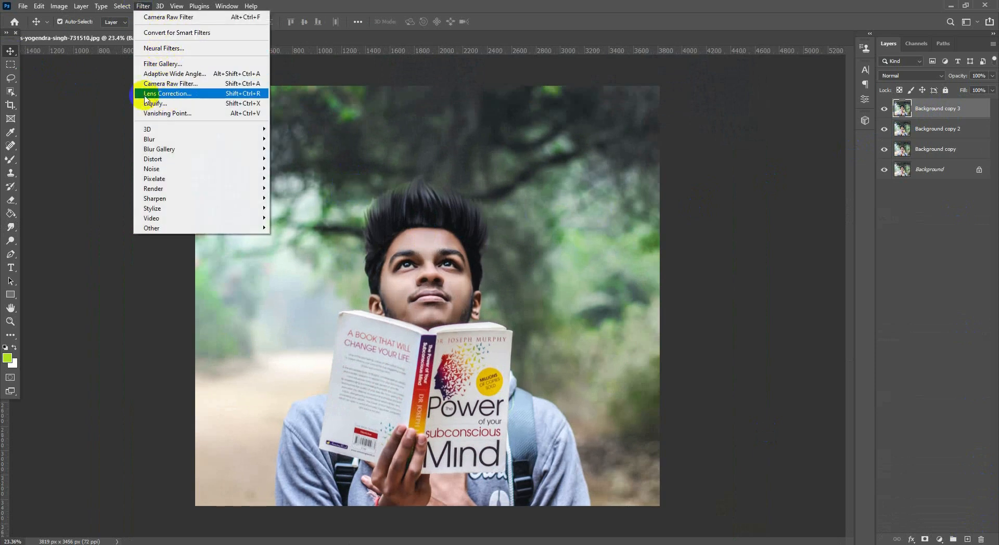
pyautogui.click(185, 85)
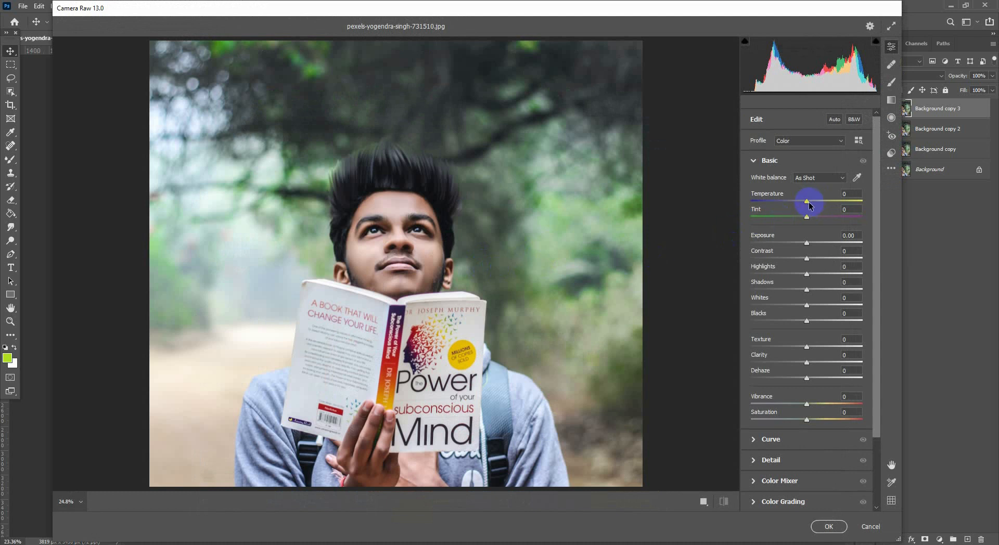
pyautogui.moveTo(806, 203)
pyautogui.mouseDown()
pyautogui.moveTo(816, 202)
pyautogui.moveTo(801, 203)
pyautogui.mouseUp()
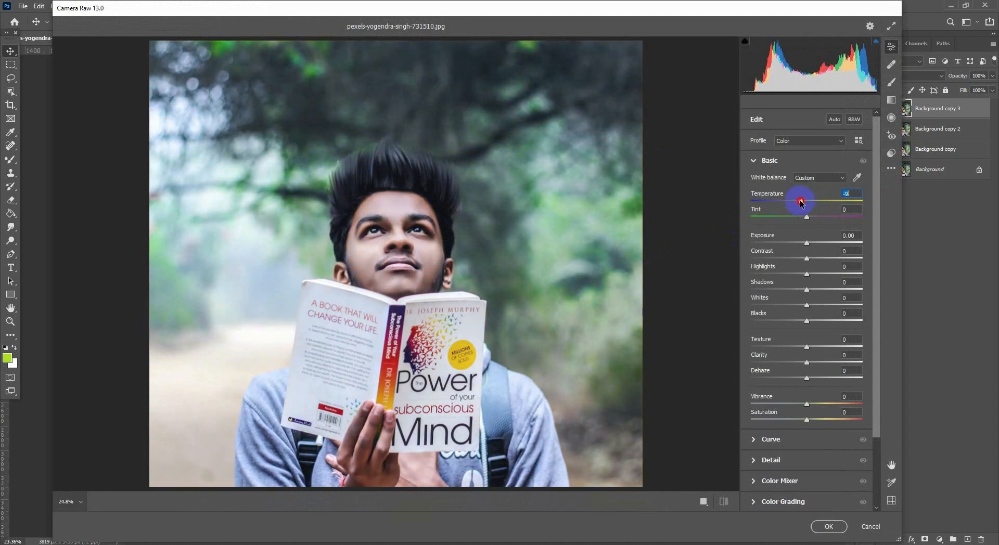
pyautogui.moveTo(806, 246); pyautogui.dragTo(807, 245)
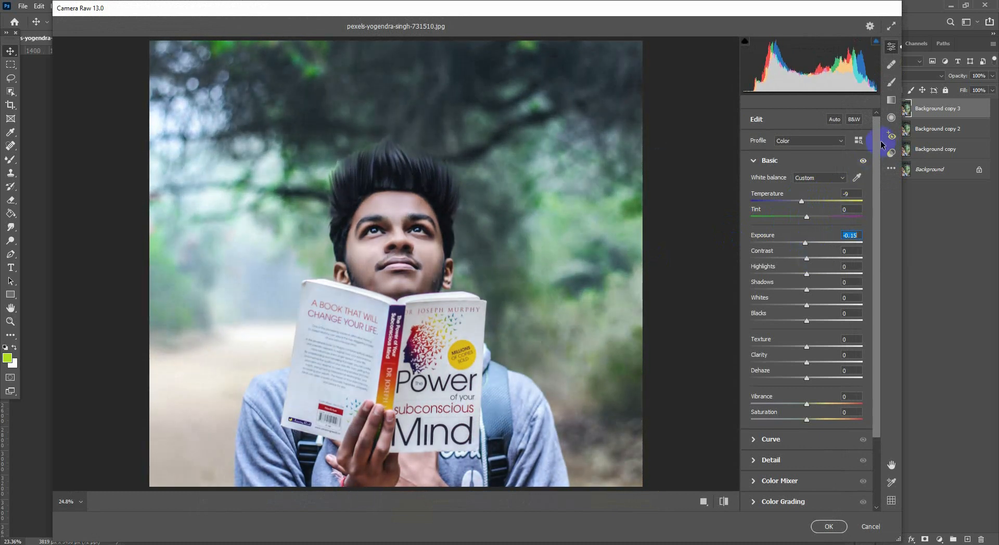
# Compare the outdoor5 and outdoor6 presets from the Favorites group on the portrait and choose outdoor6.
pyautogui.click(892, 154)
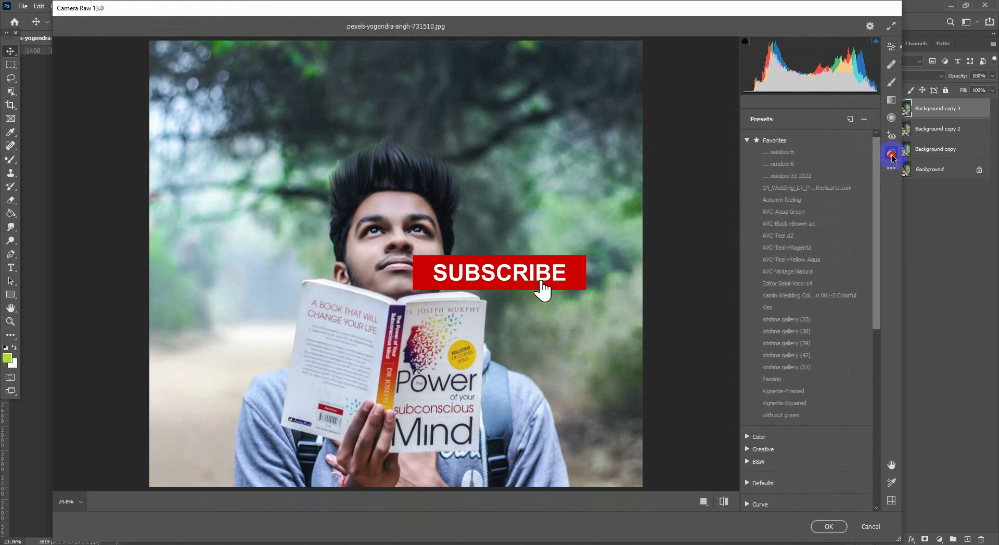
pyautogui.click(795, 152)
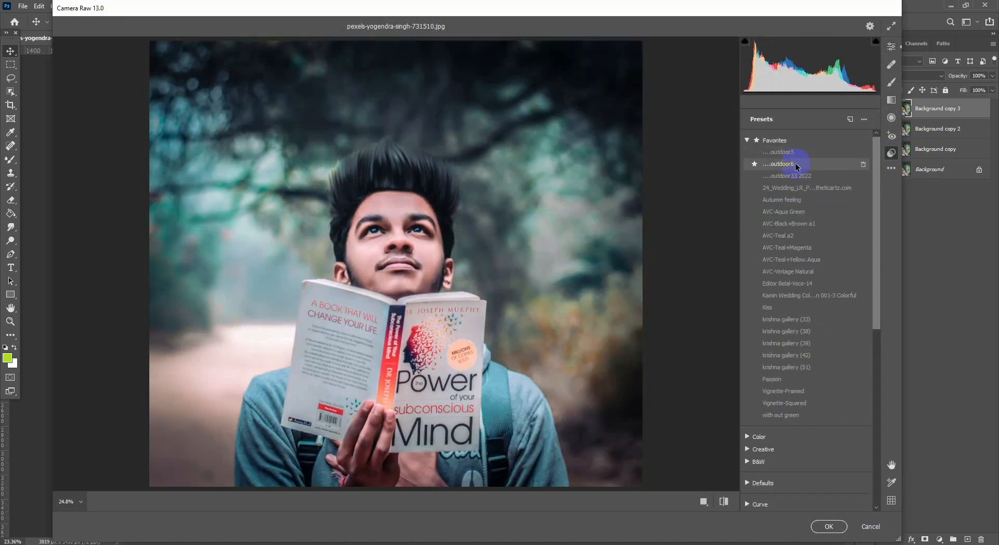
pyautogui.click(793, 153)
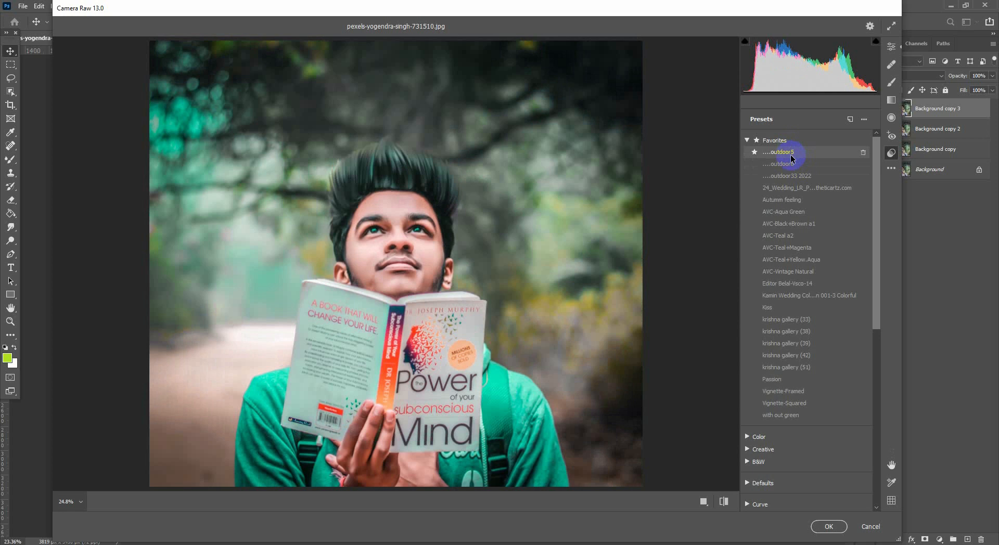
pyautogui.click(791, 165)
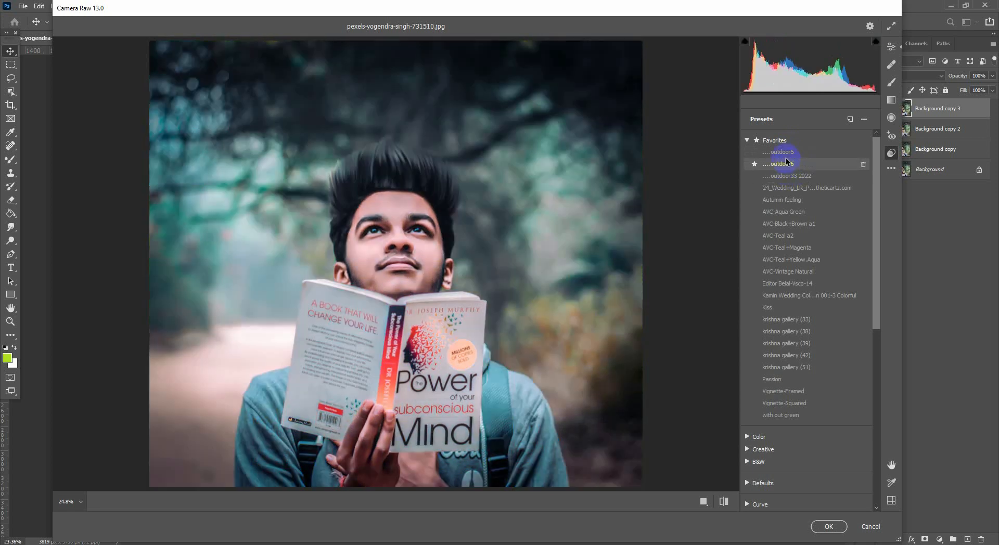
# Apply the outdoor5 preset from the Favorites group to the portrait and return to the Edit settings.
pyautogui.click(784, 156)
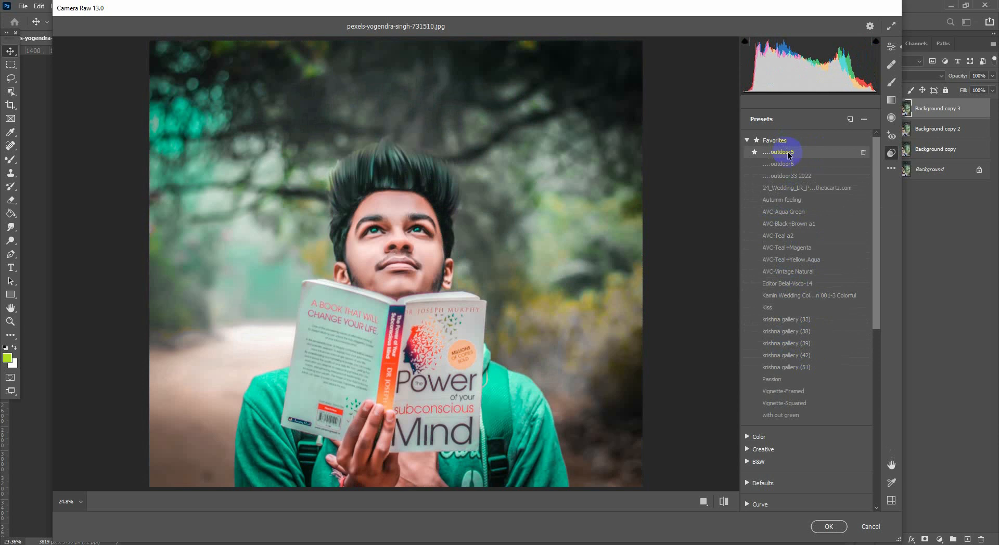
pyautogui.click(790, 155)
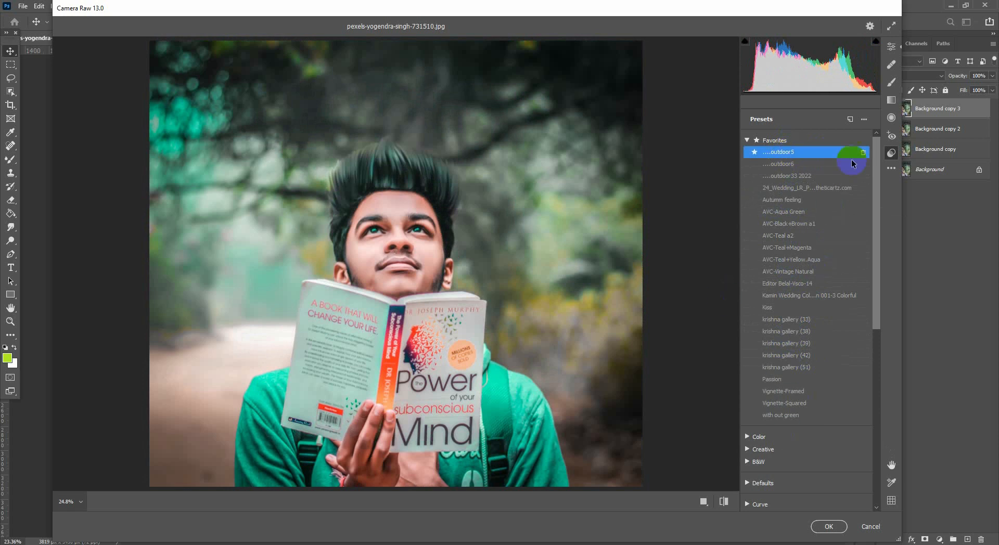
pyautogui.click(892, 51)
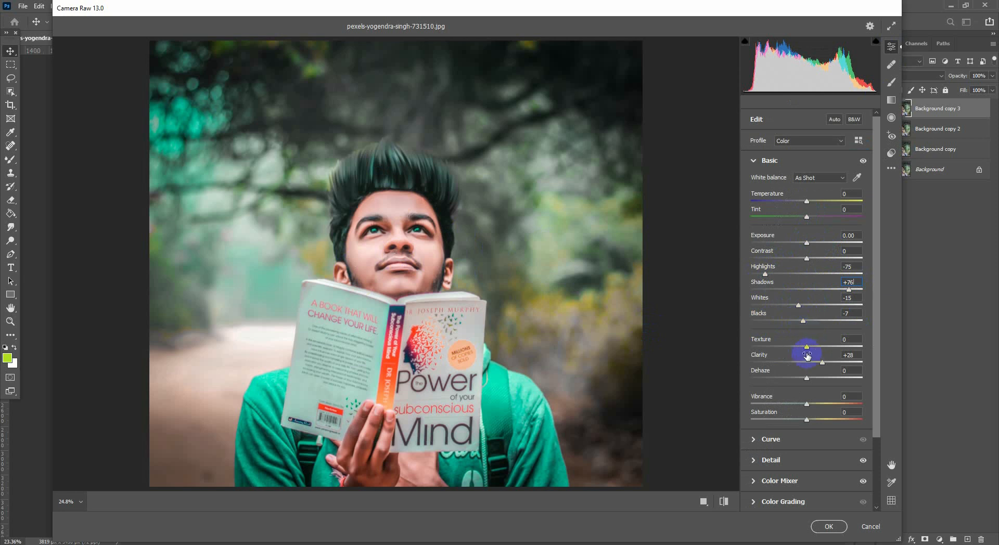
# Examine the preset's adjustments in the Basic, Curve, Detail, Color Mixer and Color Grading sections.
pyautogui.scroll(-3, 791, 439)
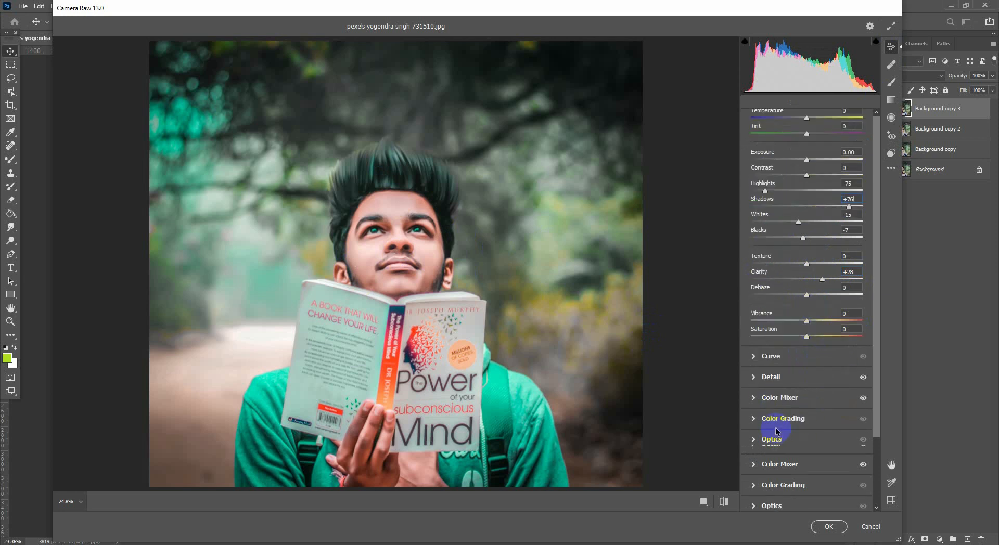
pyautogui.click(803, 361)
pyautogui.scroll(-1, 808, 359)
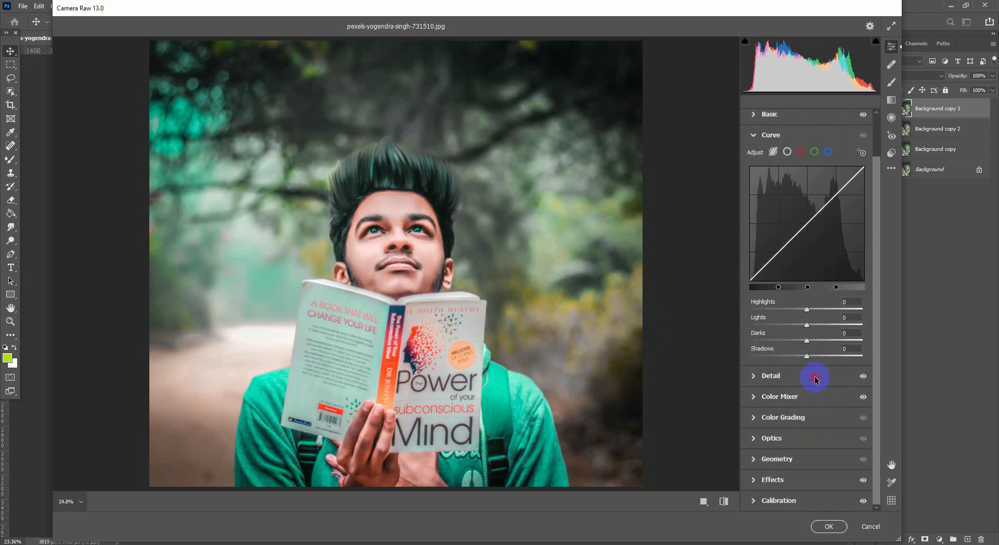
pyautogui.click(816, 379)
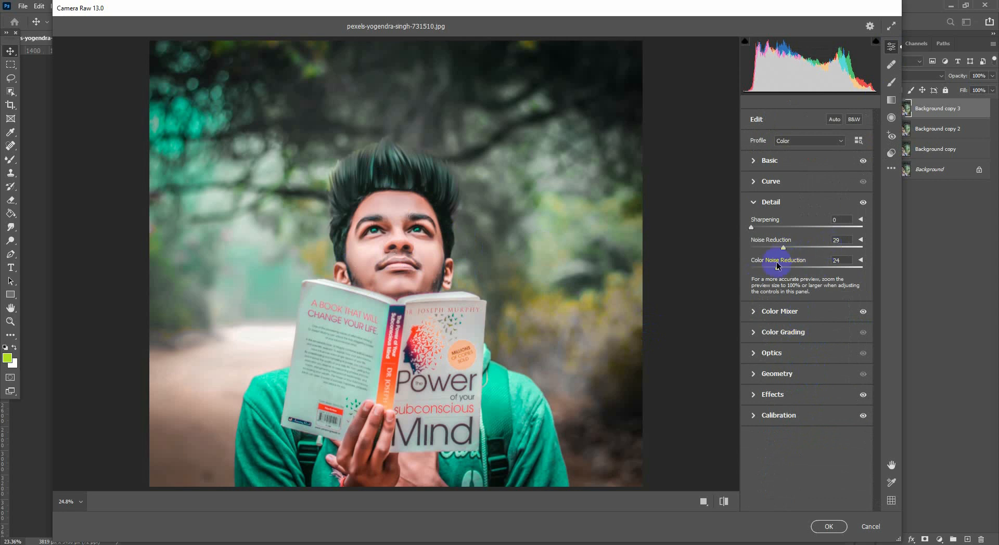
pyautogui.click(809, 314)
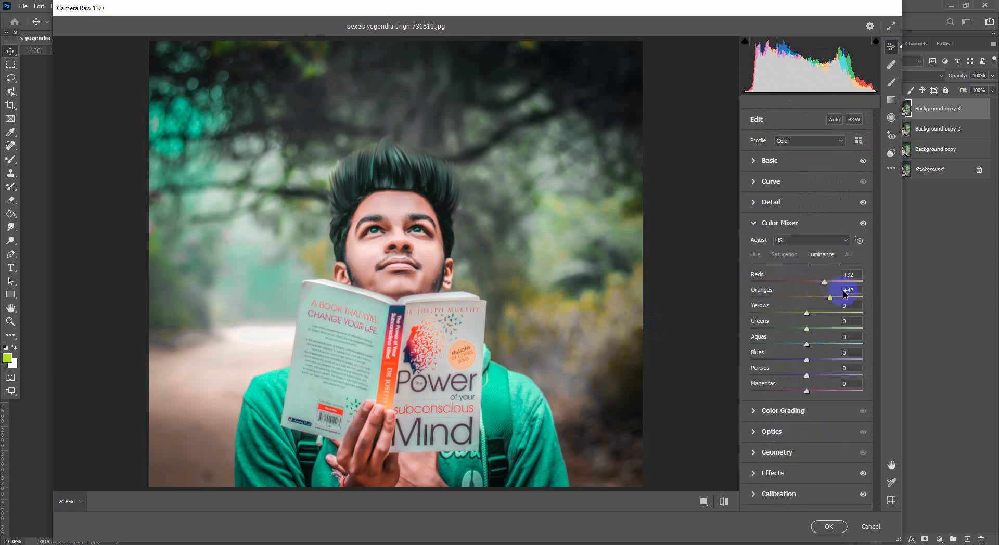
pyautogui.click(785, 255)
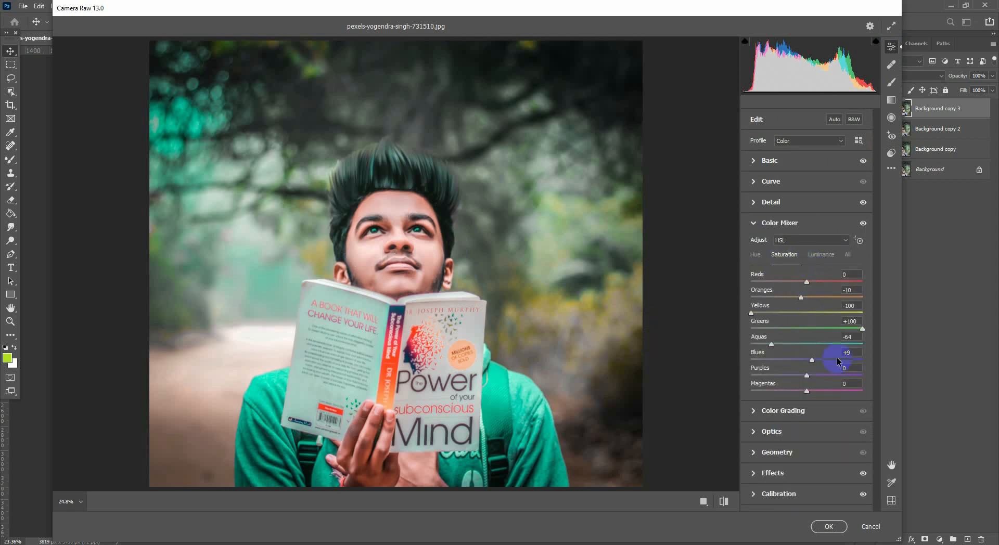
pyautogui.click(760, 257)
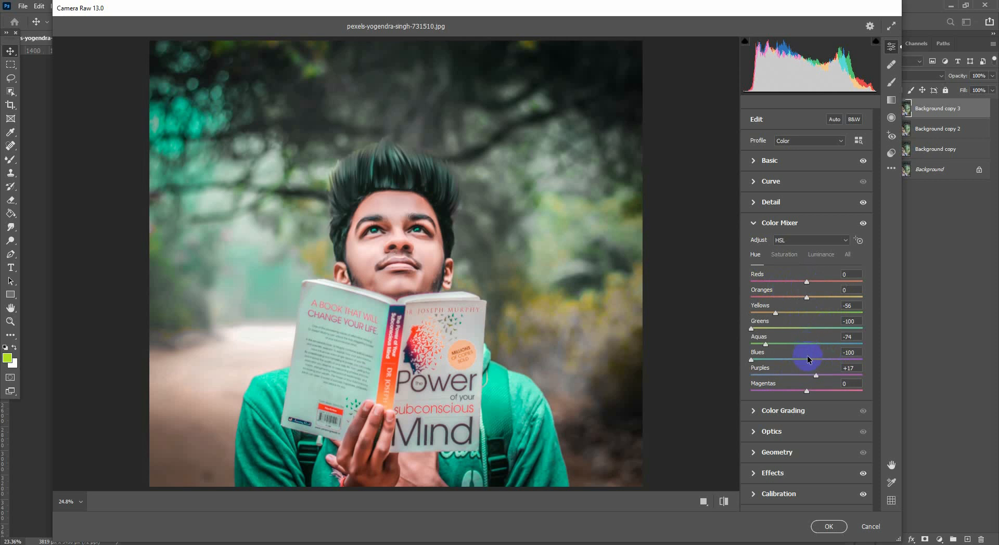
pyautogui.click(824, 420)
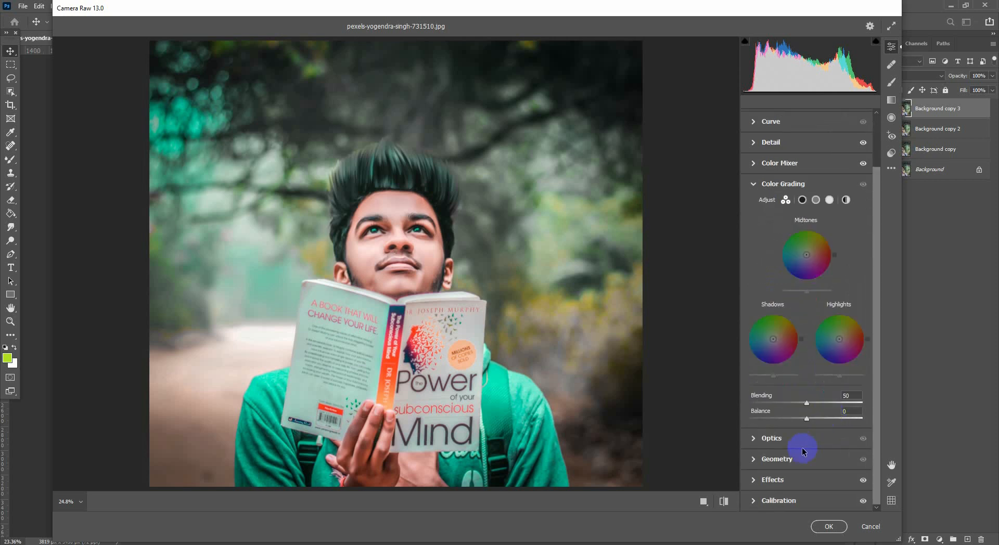
# Set the Optics Vignette to +2, then commit the Camera Raw grade after comparing it with the default settings.
pyautogui.click(813, 438)
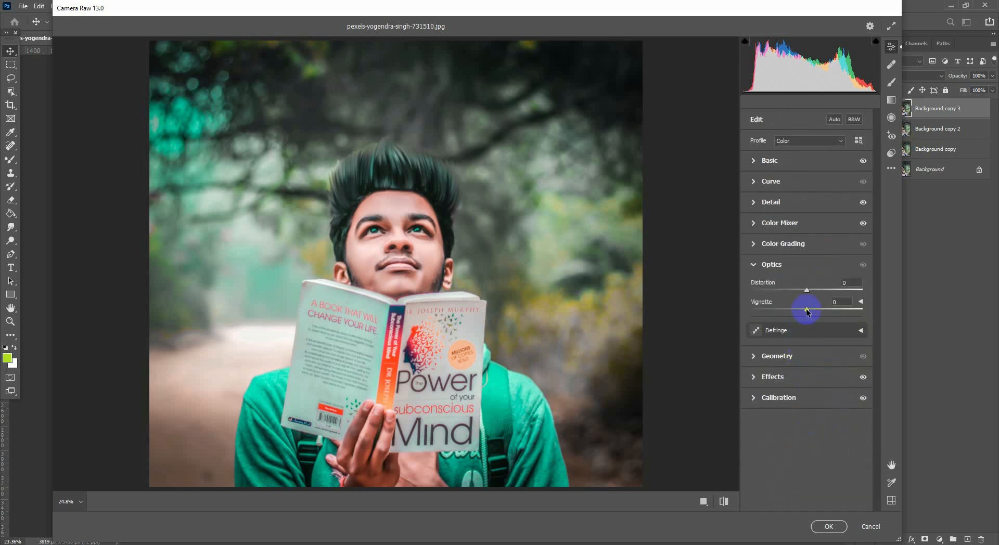
pyautogui.moveTo(804, 311)
pyautogui.mouseDown()
pyautogui.moveTo(792, 312)
pyautogui.moveTo(806, 313)
pyautogui.mouseUp()
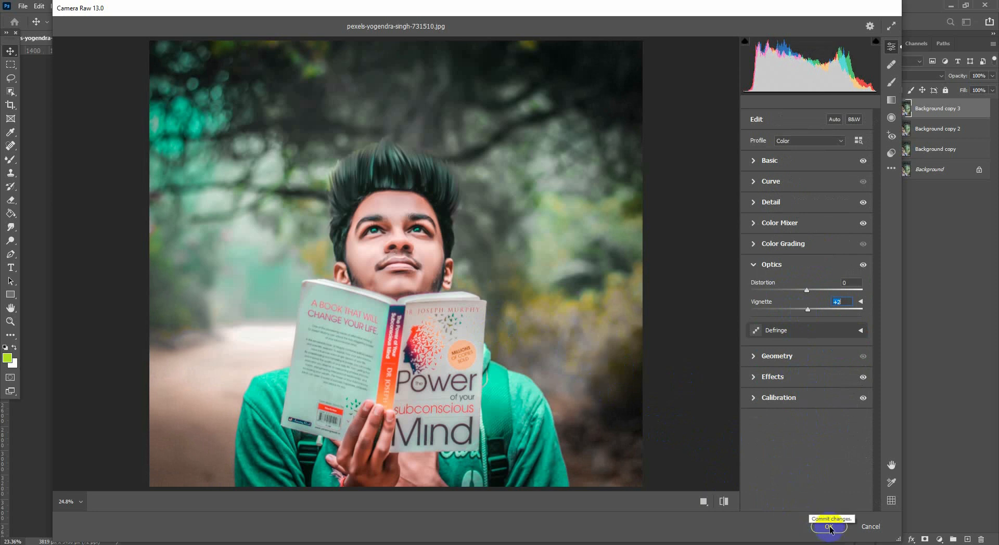
pyautogui.click(724, 502)
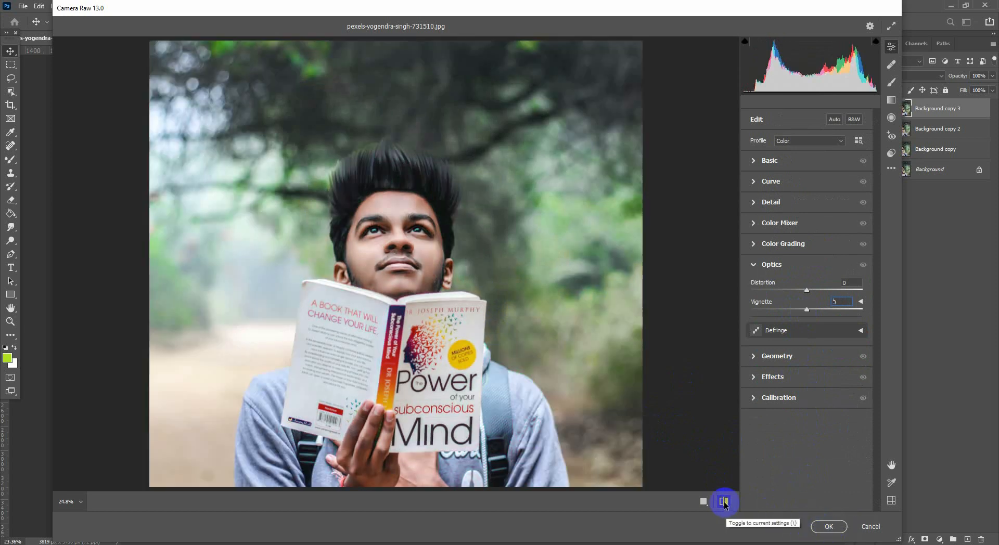
pyautogui.click(724, 502)
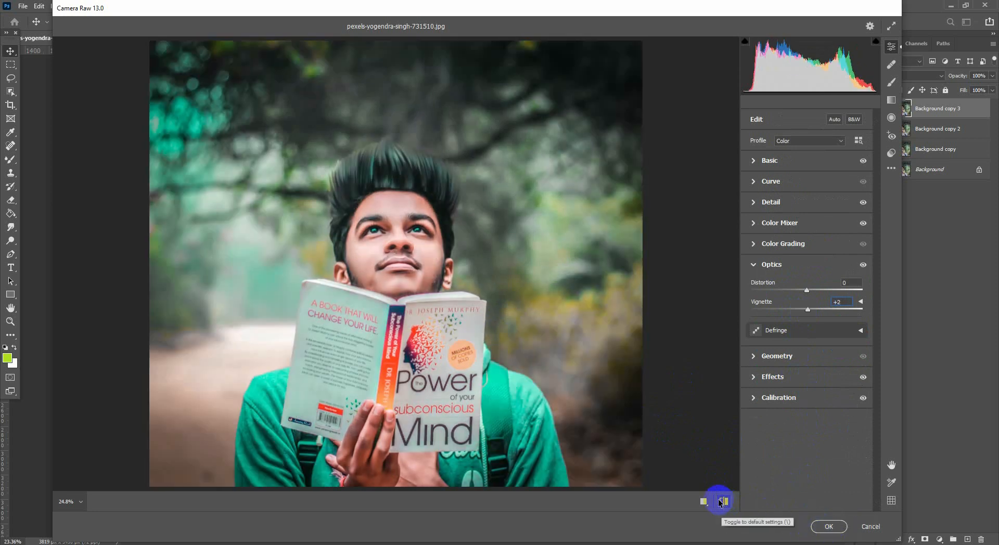
pyautogui.click(843, 533)
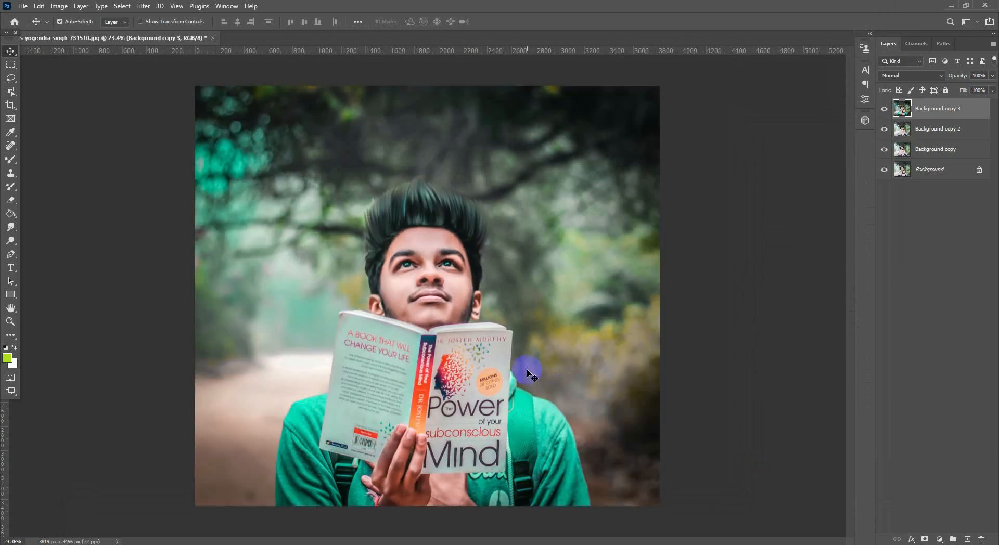
# Place the gold triangle logo from the my project folder inside MY DOCOMENTS on drive E: as an embedded image.
pyautogui.scroll(1, 475, 314)
pyautogui.scroll(-1, 474, 314)
pyautogui.click(23, 7)
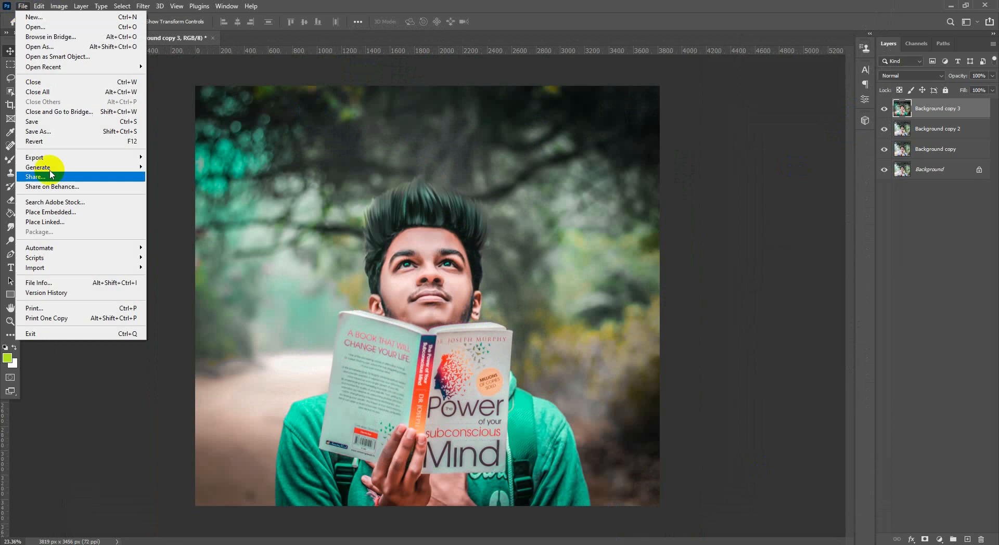
pyautogui.click(55, 214)
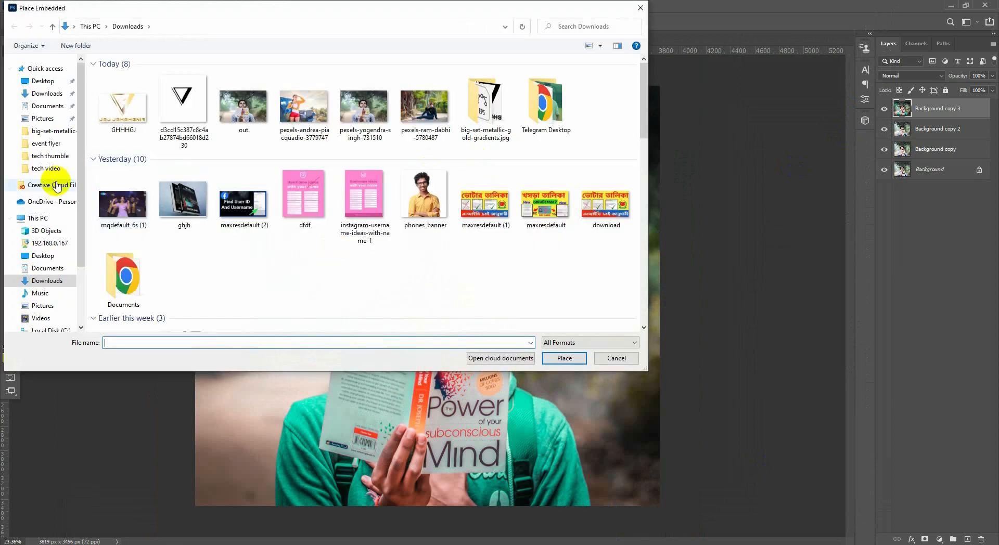
pyautogui.scroll(-2, 67, 312)
pyautogui.scroll(-1, 67, 311)
pyautogui.click(46, 297)
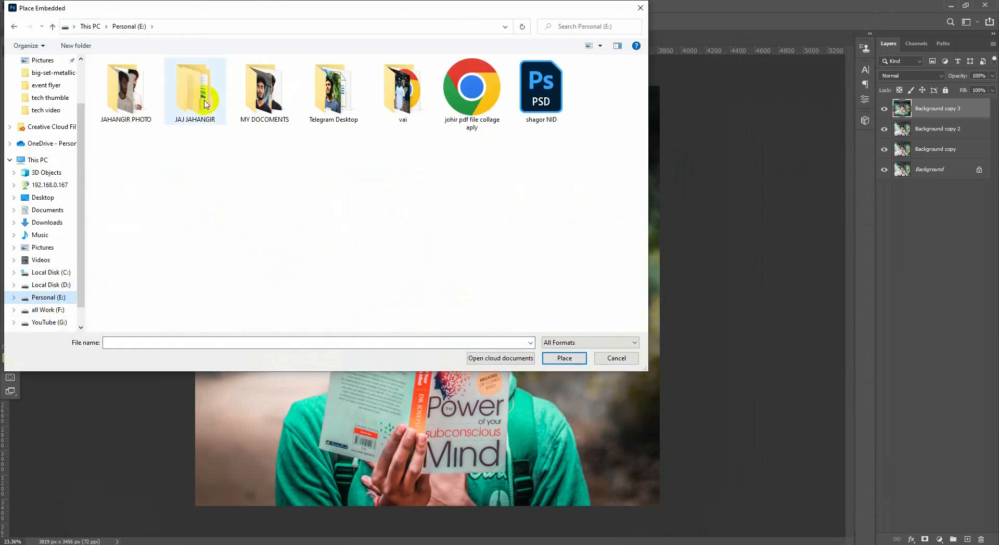
pyautogui.doubleClick(265, 91)
pyautogui.doubleClick(121, 86)
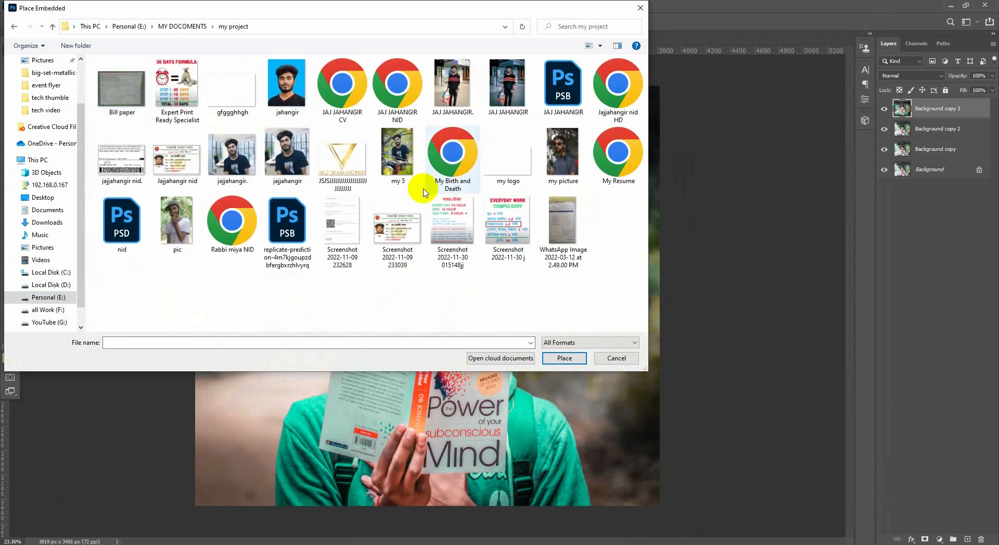
pyautogui.click(346, 158)
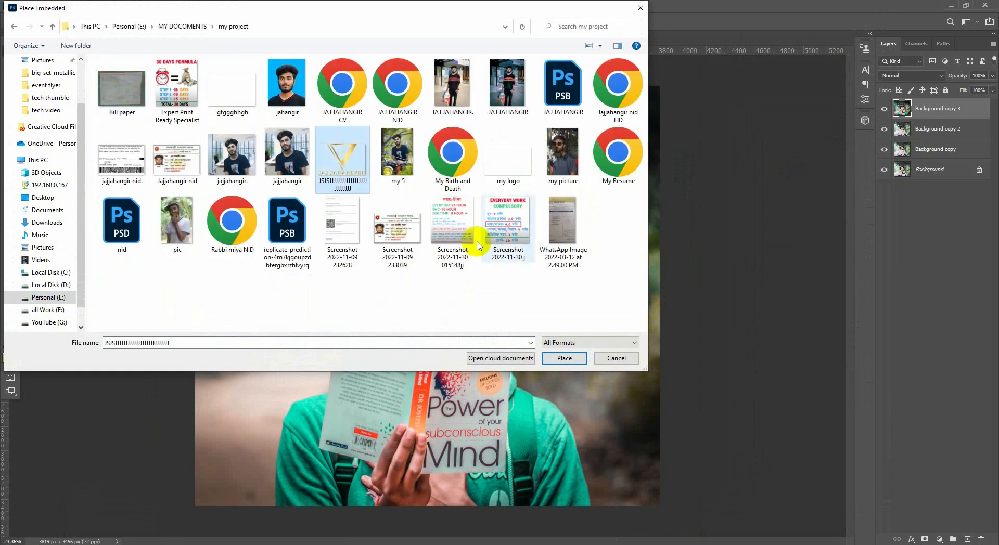
pyautogui.click(563, 359)
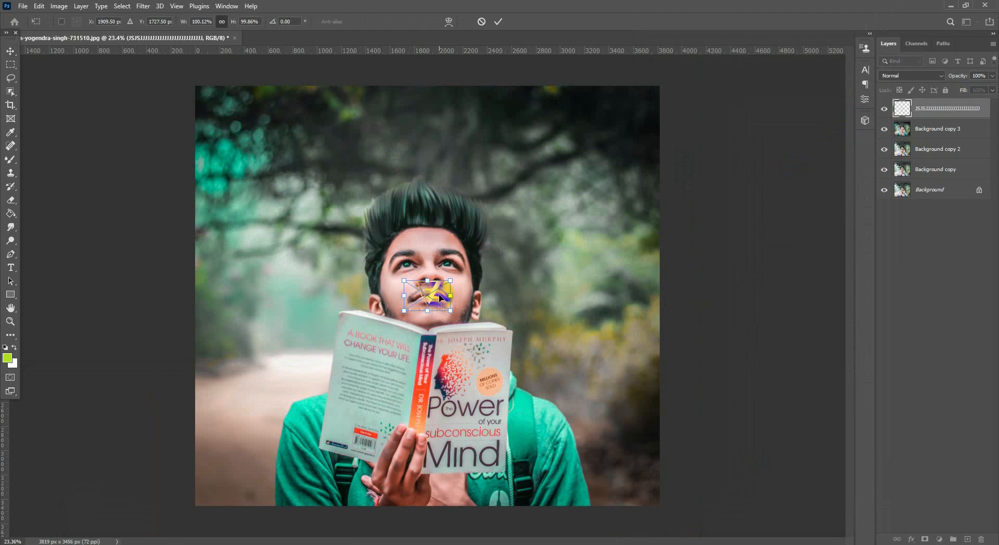
# Move the placed logo onto the blurred background just right of the book and commit the placement.
pyautogui.moveTo(434, 298); pyautogui.dragTo(578, 339)
pyautogui.click(499, 31)
# Examine the color-graded portrait with its logo, checking the hair and face at different magnifications.
pyautogui.scroll(-5, 690, 275)
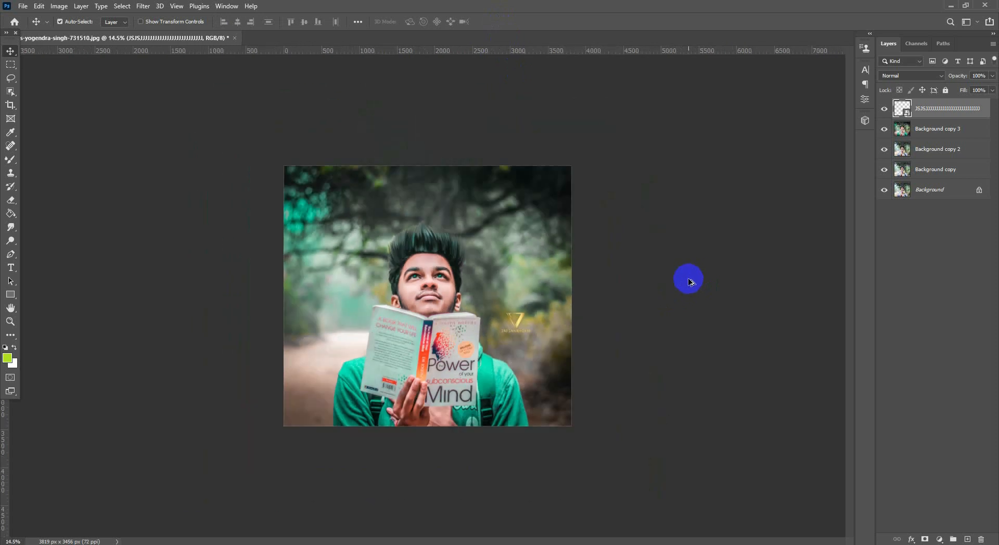
pyautogui.scroll(5, 573, 294)
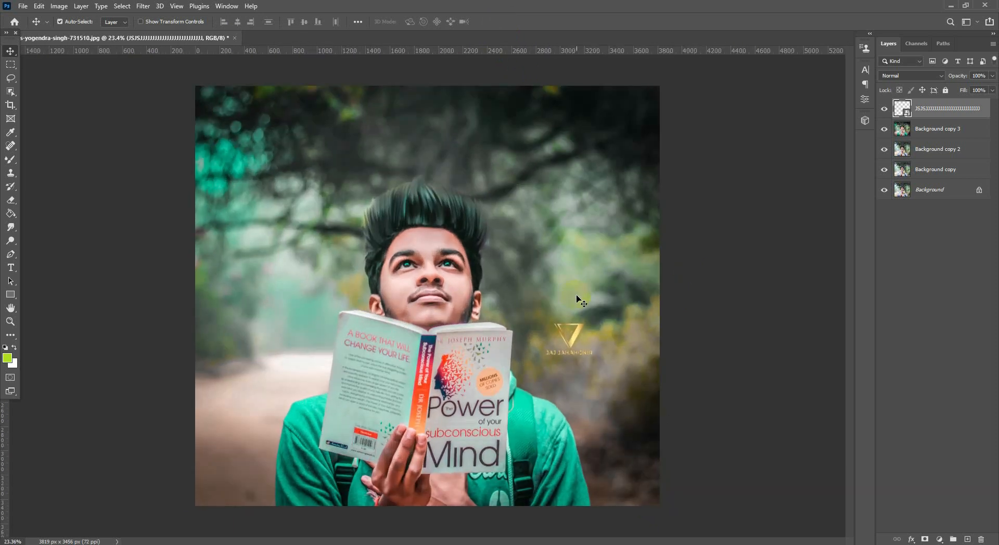
pyautogui.scroll(-1, 577, 296)
pyautogui.scroll(1, 577, 296)
pyautogui.scroll(-1, 577, 296)
pyautogui.scroll(2, 578, 299)
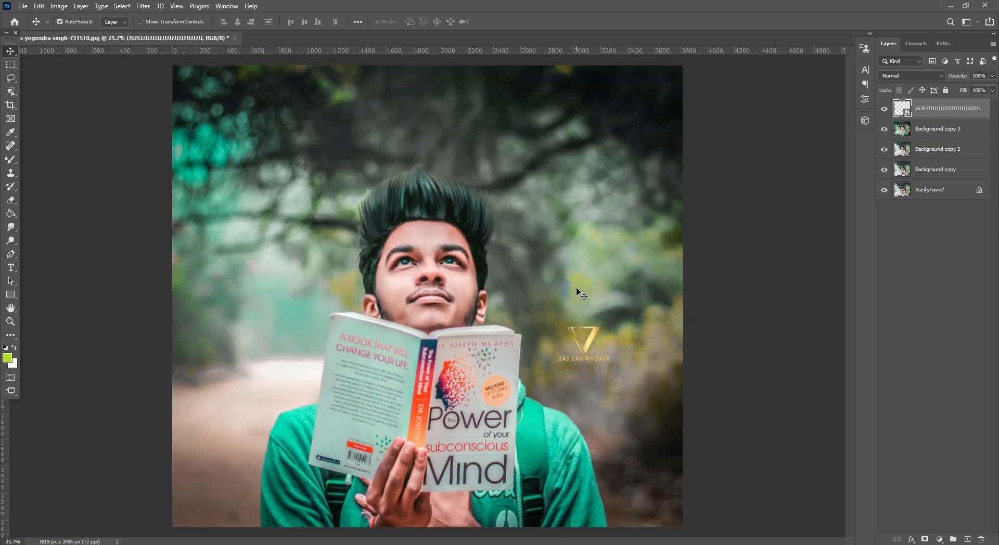
pyautogui.scroll(-1, 577, 290)
pyautogui.scroll(9, 432, 187)
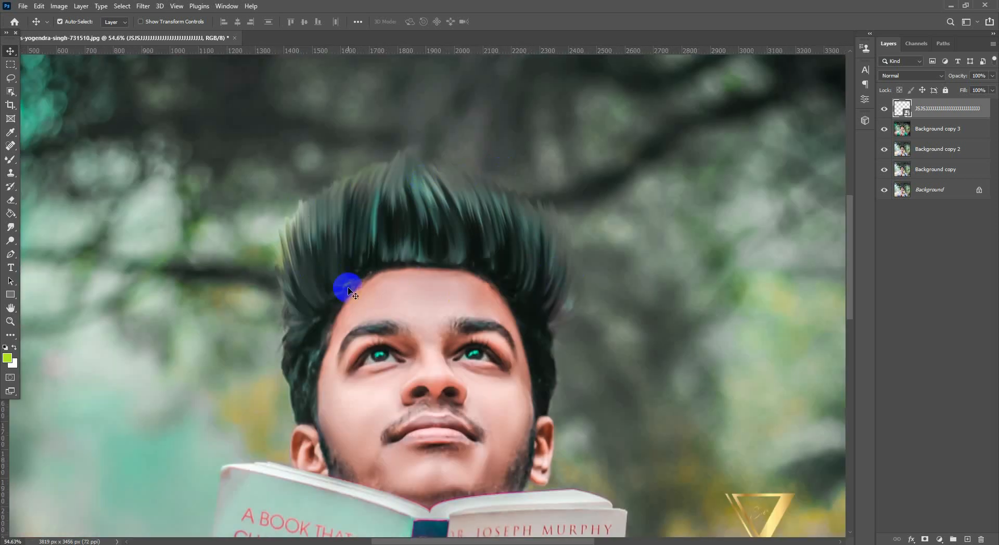
pyautogui.scroll(-4, 359, 294)
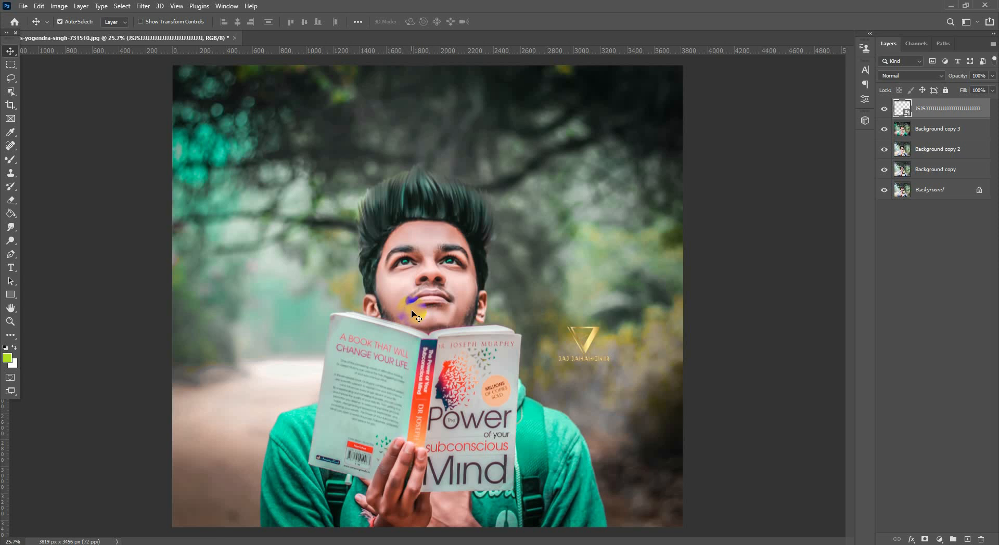
pyautogui.scroll(1, 574, 363)
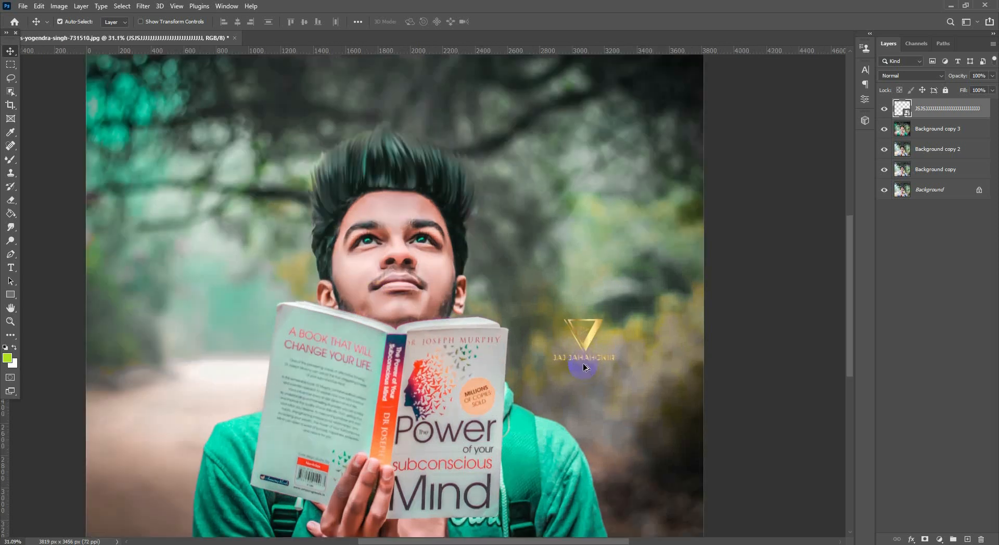
pyautogui.scroll(-2, 575, 358)
pyautogui.scroll(4, 432, 191)
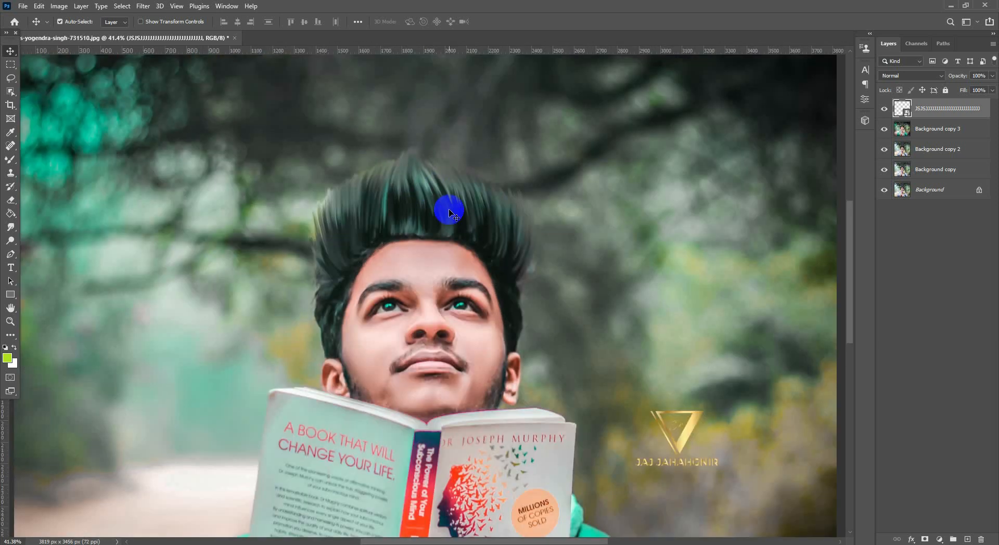
pyautogui.scroll(1, 449, 213)
pyautogui.scroll(3, 448, 216)
pyautogui.scroll(-2, 447, 217)
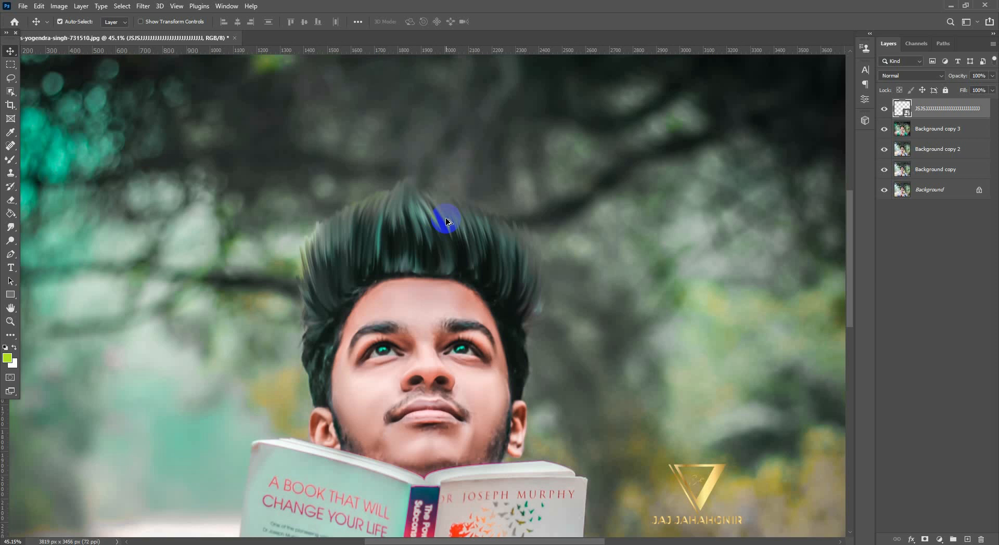
pyautogui.scroll(-3, 446, 222)
pyautogui.scroll(2, 494, 252)
pyautogui.scroll(-1, 495, 253)
pyautogui.scroll(1, 496, 255)
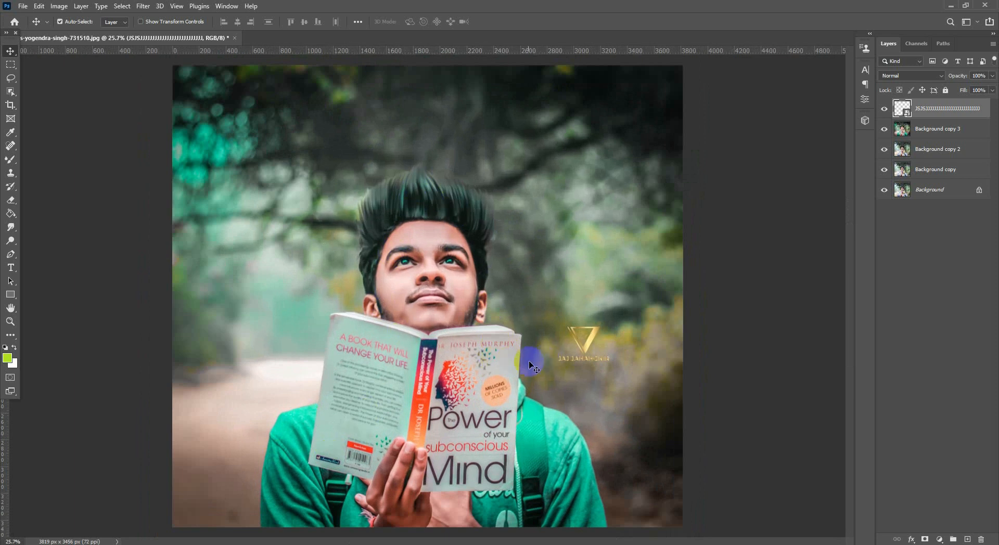
pyautogui.scroll(-2, 526, 364)
pyautogui.scroll(2, 525, 365)
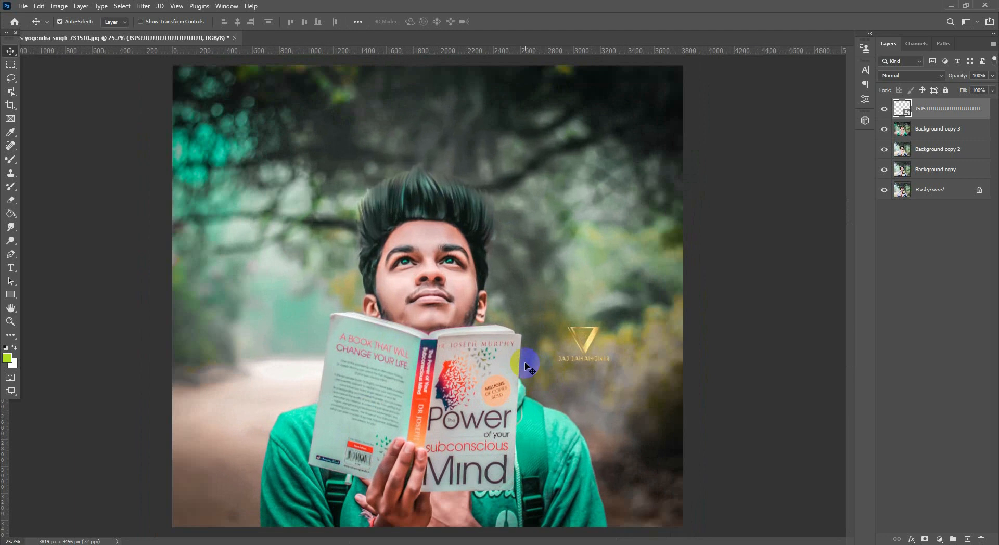